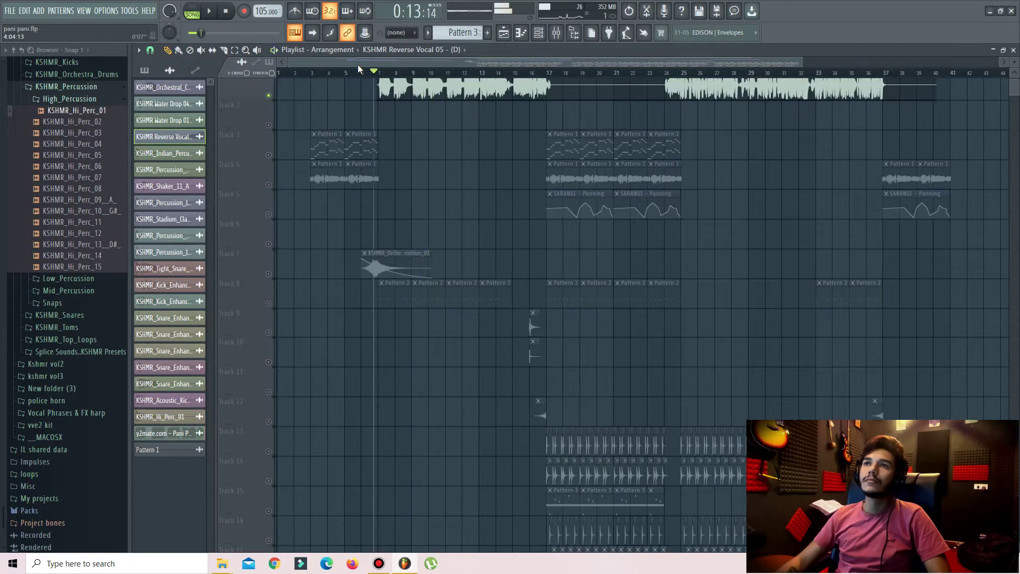
- Solo Track 3 in the playlist and place the playback position at bar 3, where its first Pattern 1 clip starts
scroll(399, 106, "down", 3)
scroll(401, 112, "down", 5)
scroll(405, 118, "up", 5)
scroll(405, 119, "down", 3)
scroll(405, 119, "down", 5)
scroll(412, 116, "up", 8)
scroll(420, 112, "down", 2)
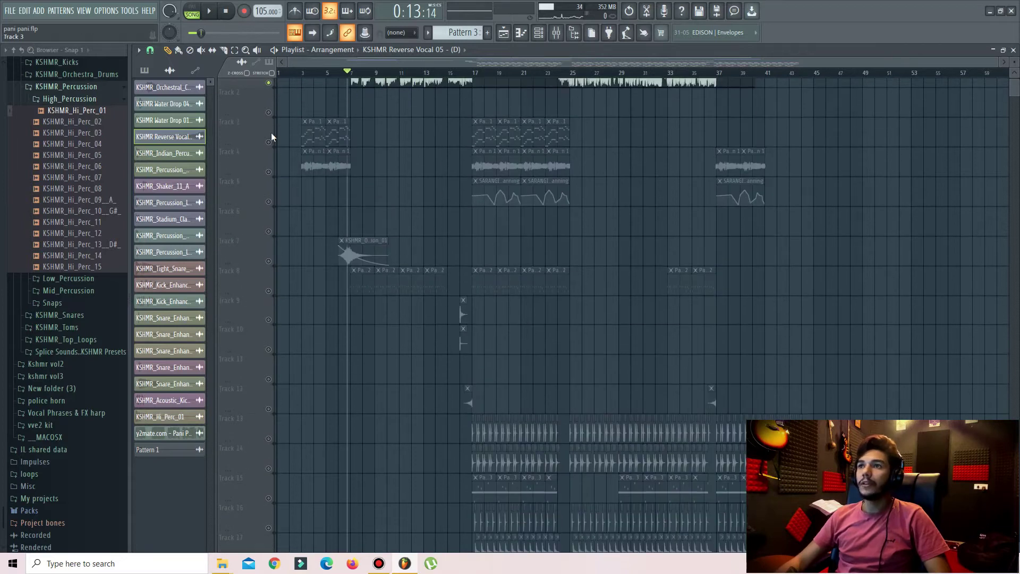
scroll(377, 105, "up", 2)
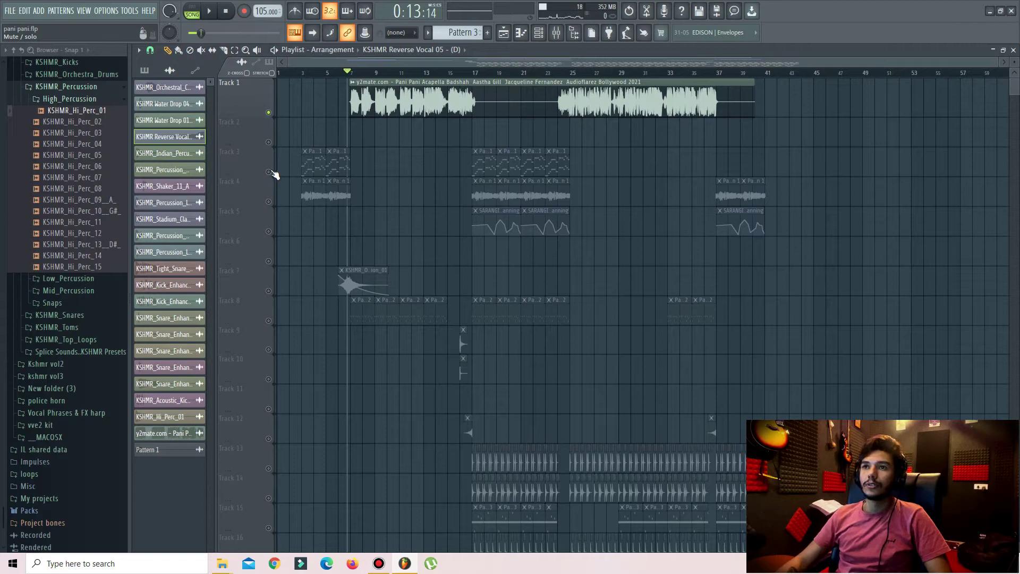
right_click(269, 173)
scroll(308, 75, "up", 4)
scroll(374, 79, "up", 2)
left_click(382, 75)
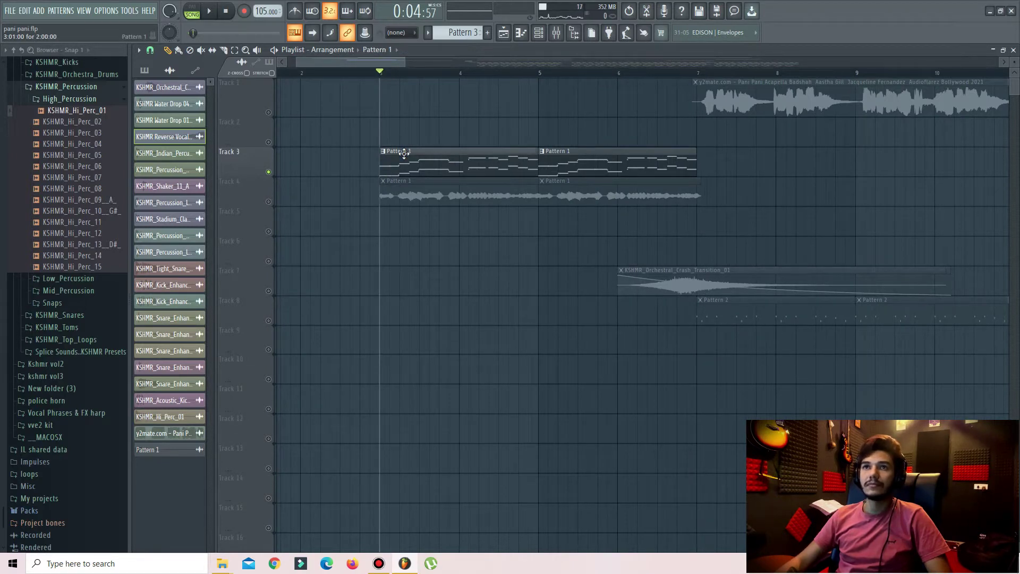
- Open Track 3's first Pattern 1 clip in the piano roll and audition it in pattern mode
double_click(404, 153)
left_click(195, 7)
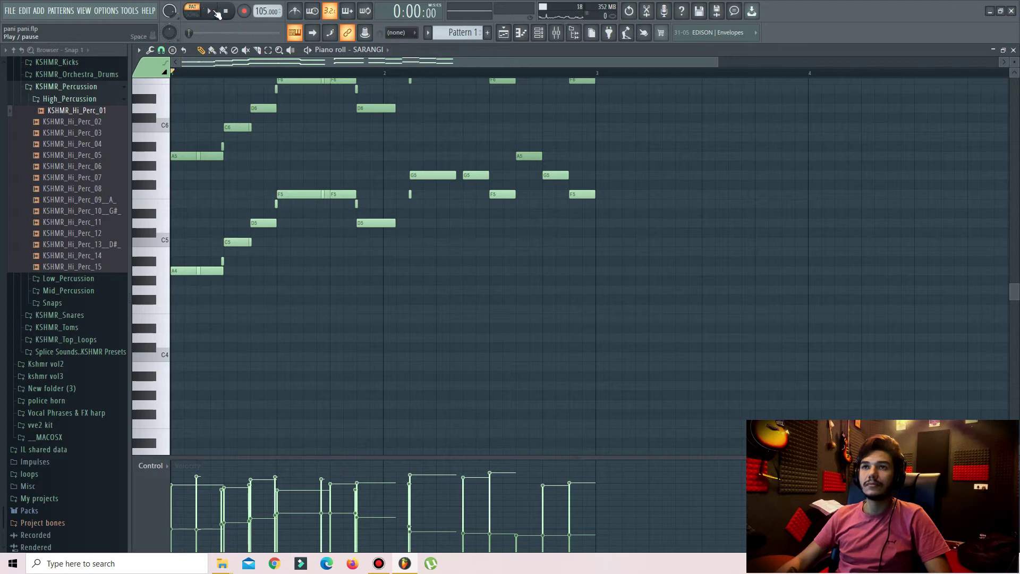
left_click(210, 11)
key("space")
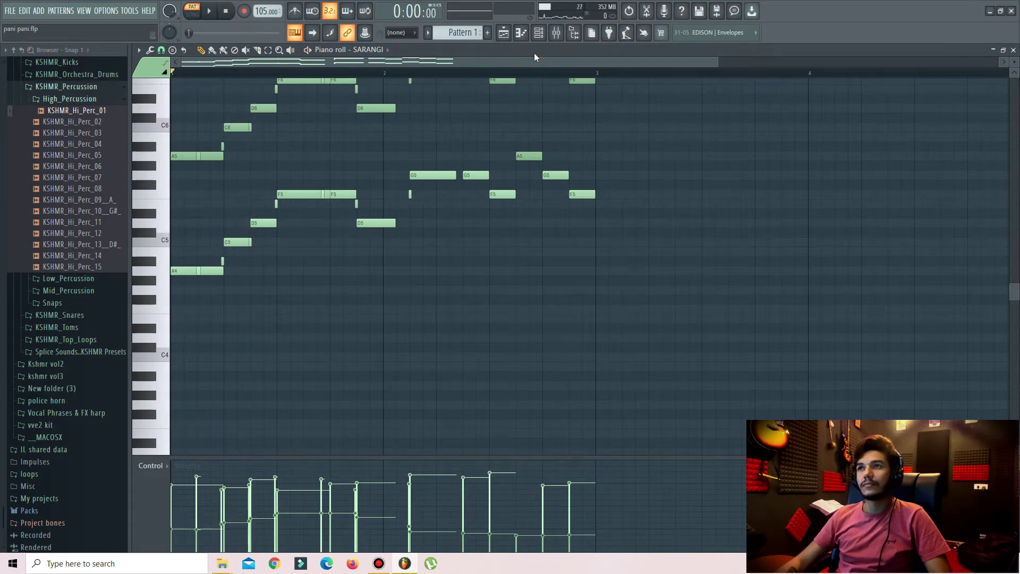
- Examine the SARANGI melody notes of Pattern 1 across bars 1 and 2 in the piano roll
scroll(648, 140, "up", 4)
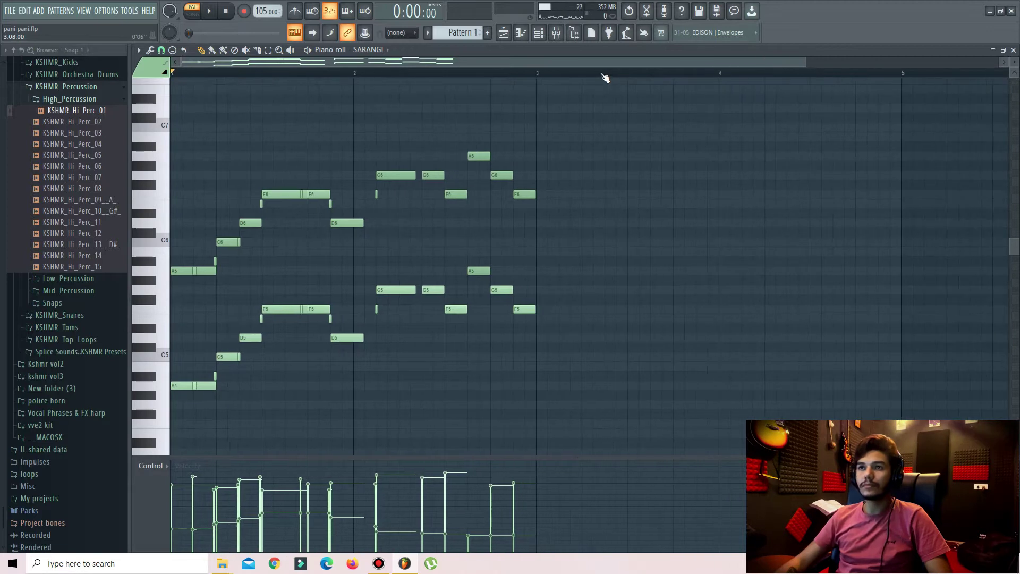
scroll(424, 67, "up", 2)
left_click_drag(425, 66, 350, 61)
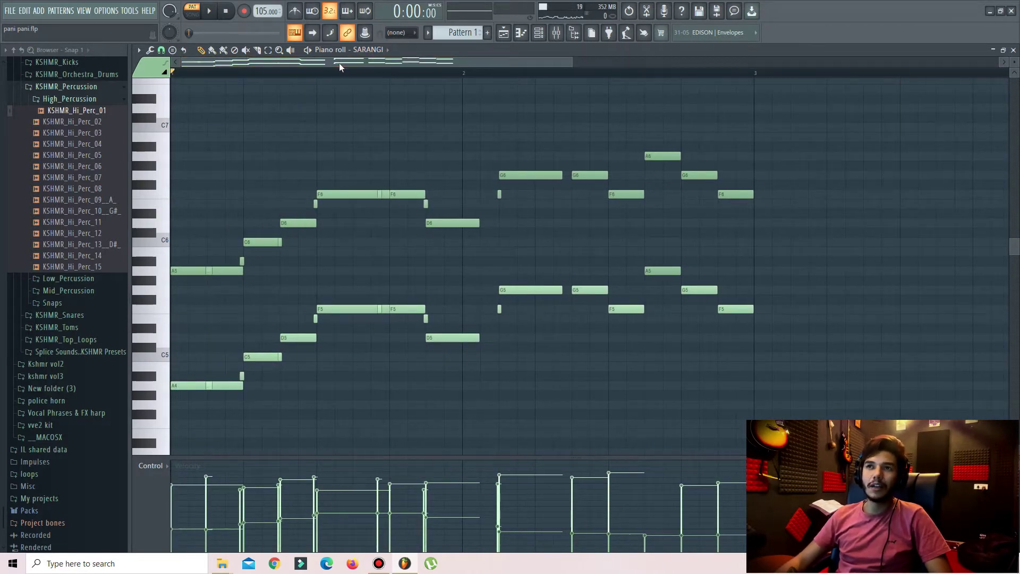
scroll(354, 76, "down", 1)
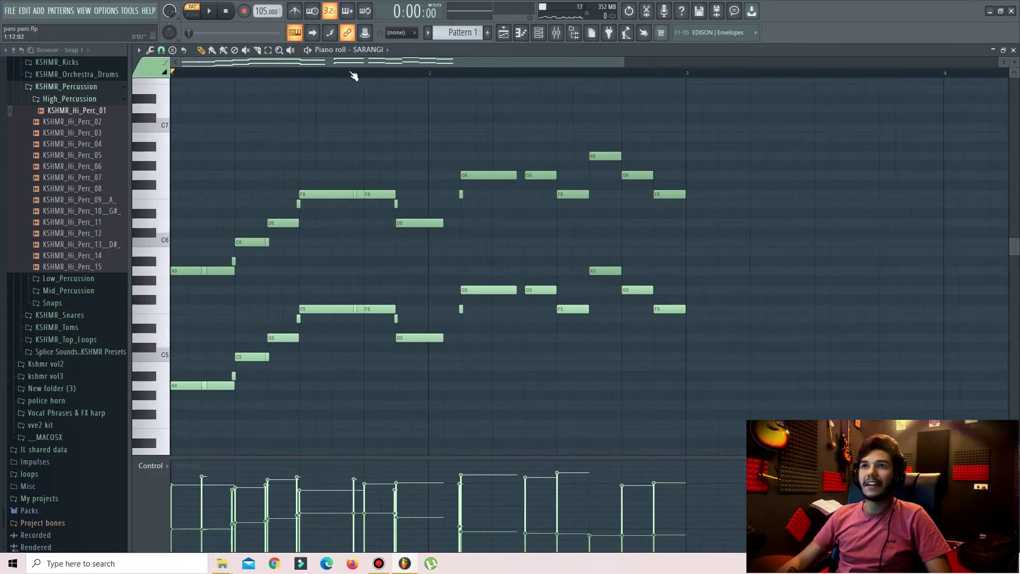
scroll(353, 76, "up", 3)
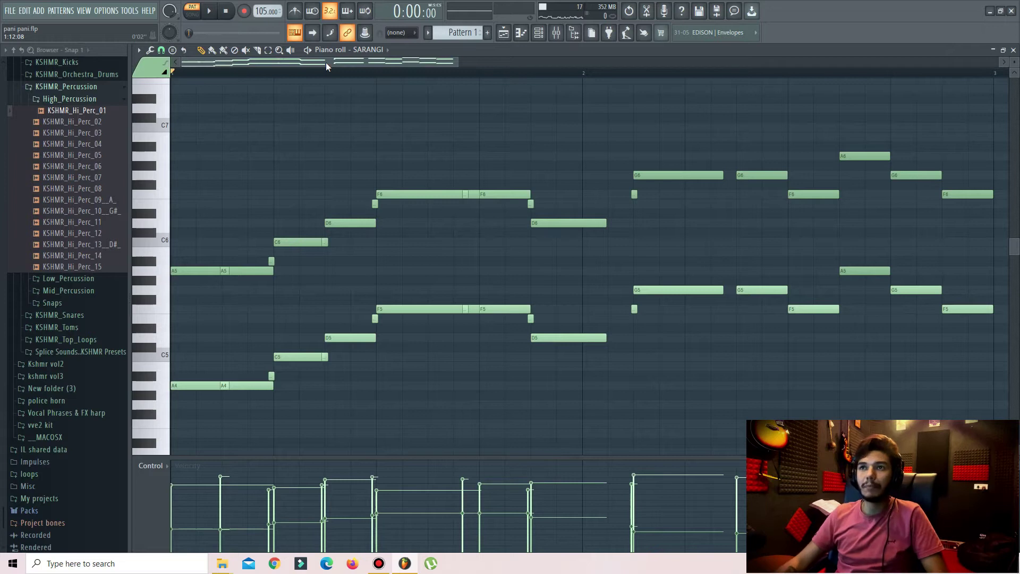
left_click(366, 62)
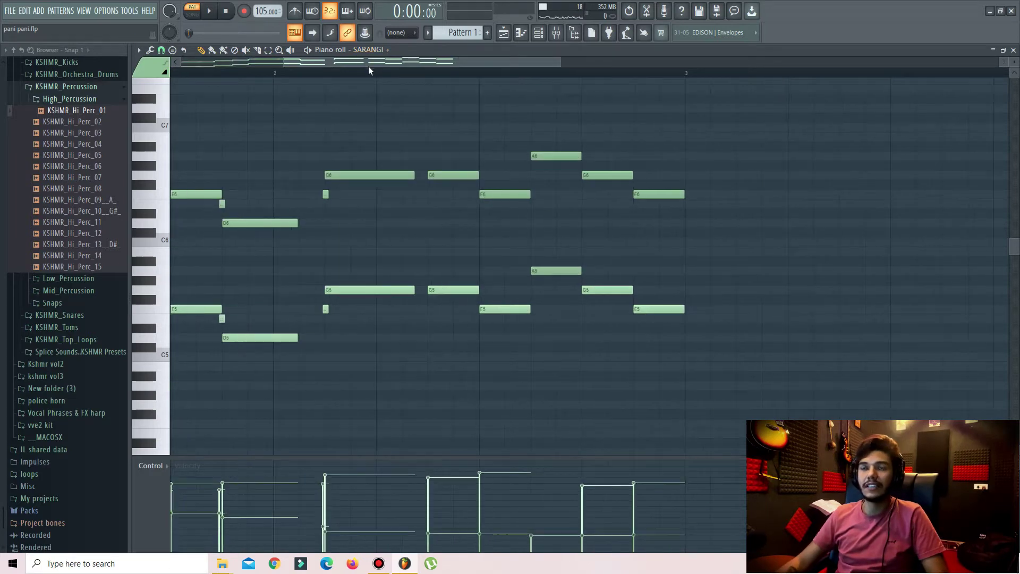
scroll(368, 66, "down", 5)
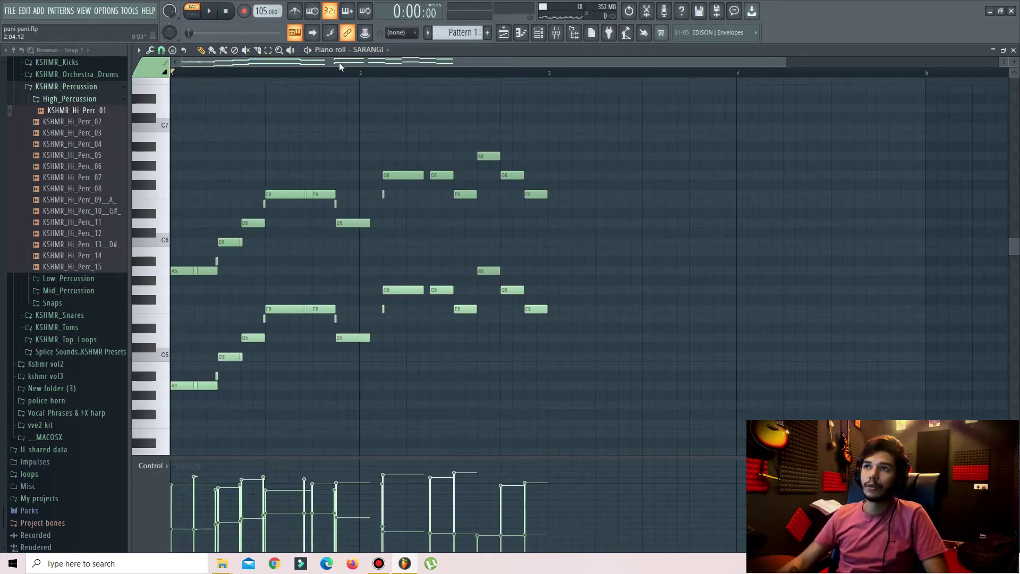
- Return to the playlist, solo Track 4 and play its two Pattern 1 audio clips from bar 3, stopping after bar 7
left_click(504, 32)
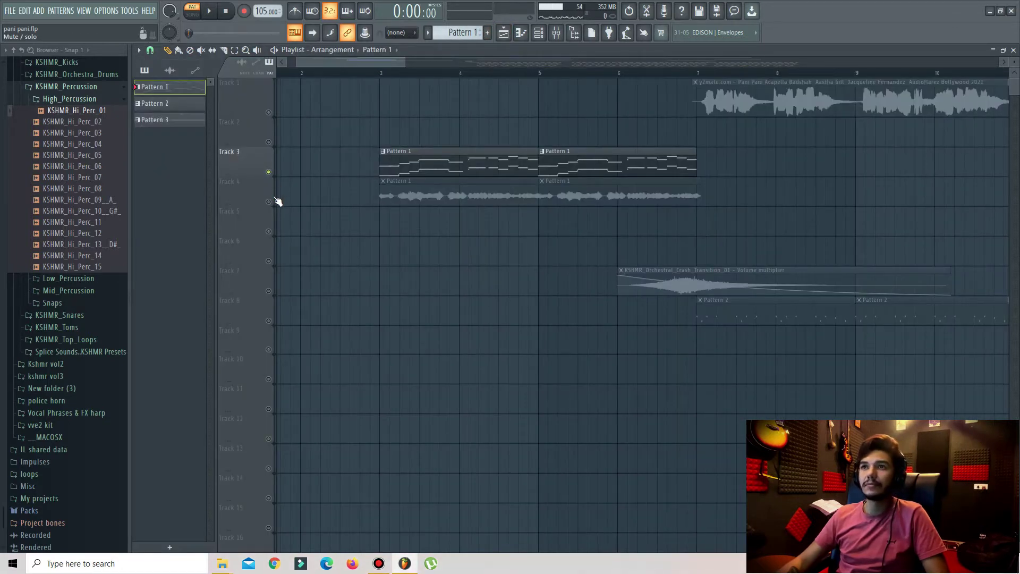
left_click(378, 75)
key("space")
scroll(378, 75, "down", 5)
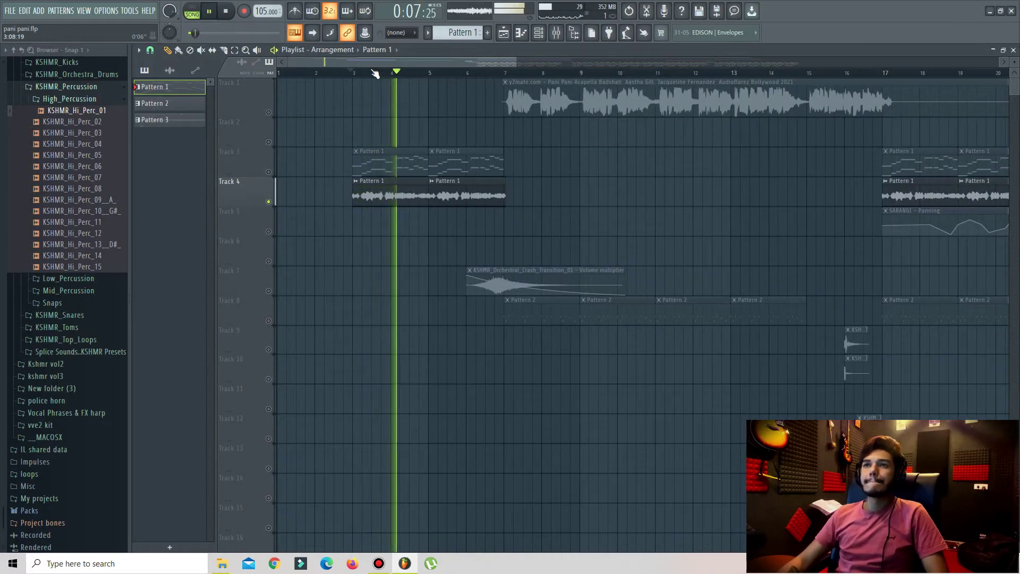
scroll(379, 75, "down", 2)
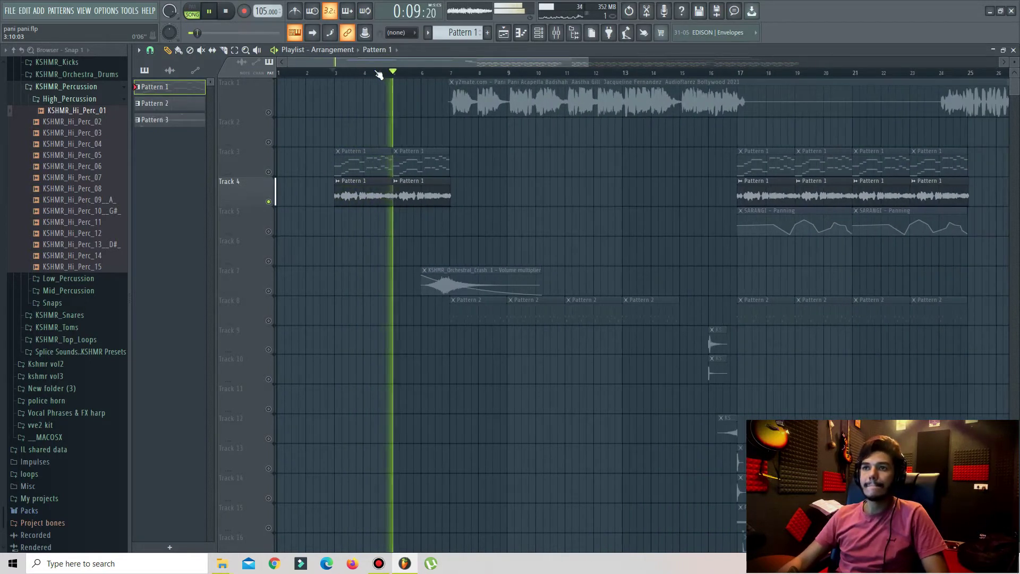
scroll(379, 74, "up", 1)
scroll(348, 75, "up", 1)
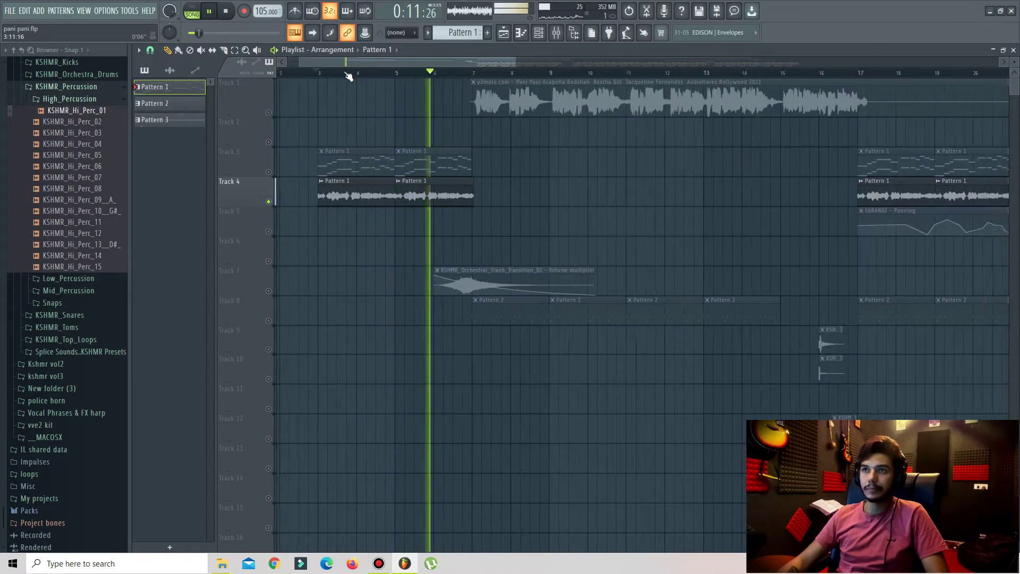
left_click_drag(358, 65, 343, 62)
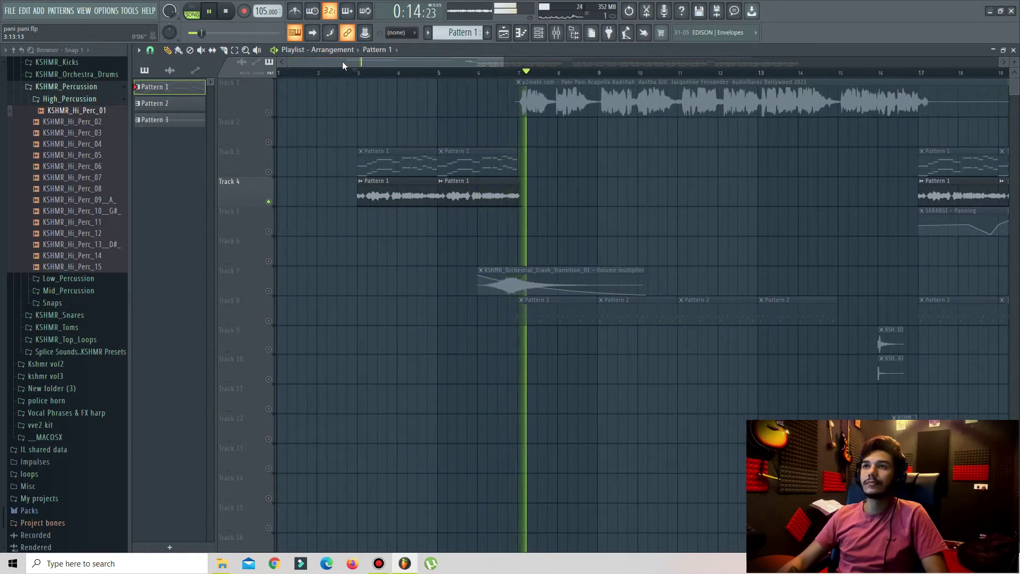
key("space")
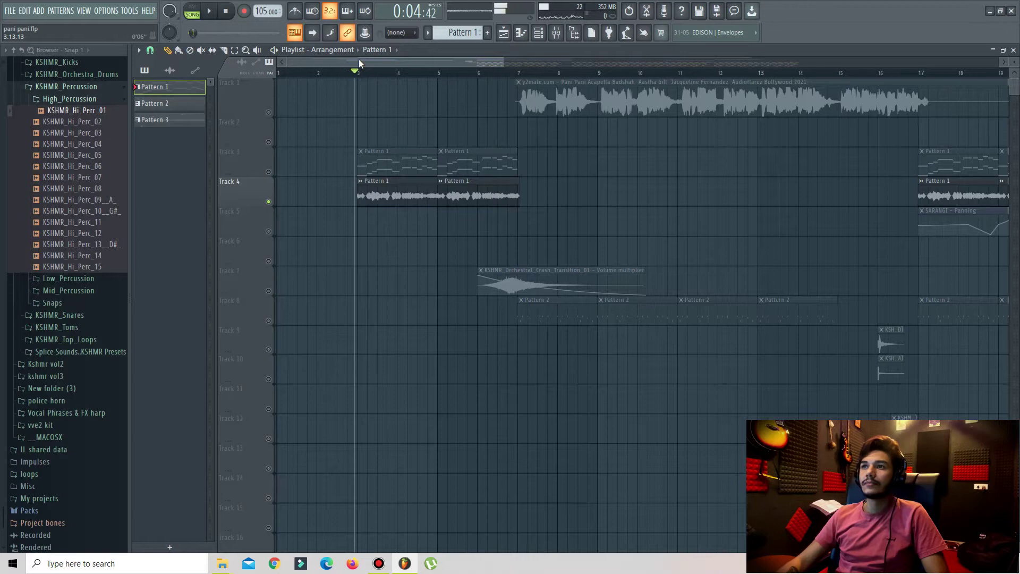
- Unmute Track 7 with the orchestral crash transition clip and mute Track 4
scroll(384, 75, "down", 3)
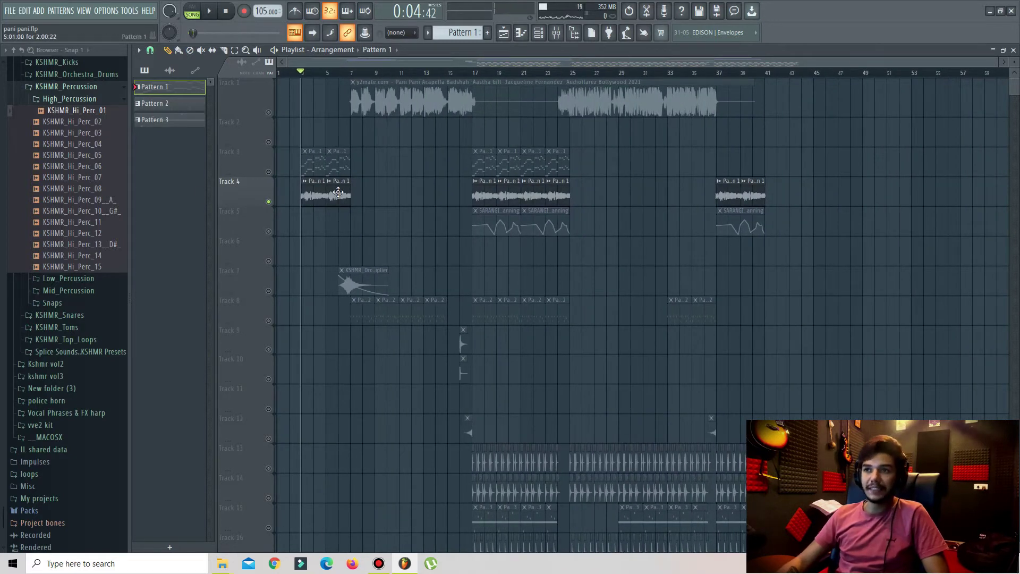
scroll(343, 192, "down", 3)
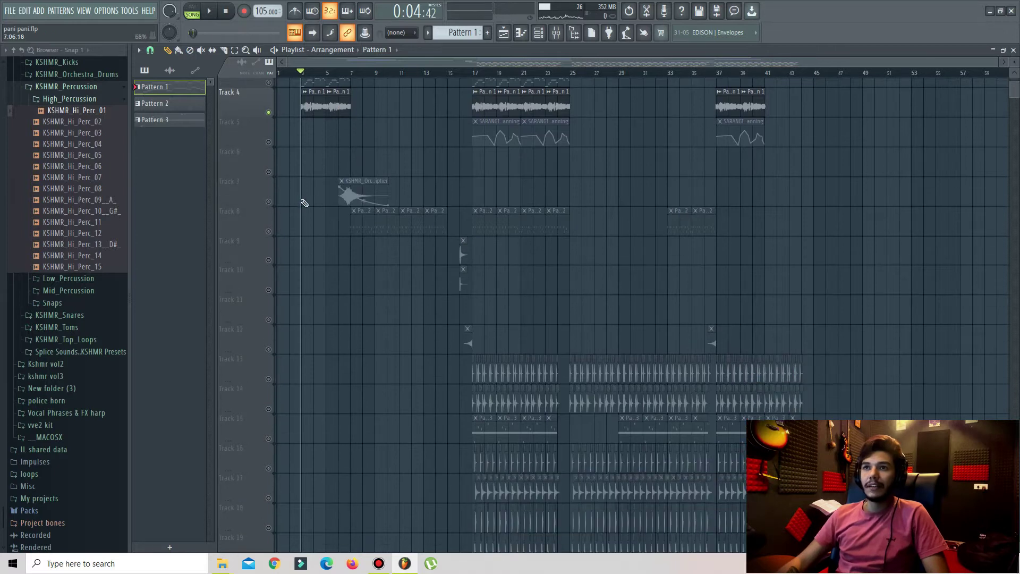
left_click(269, 202)
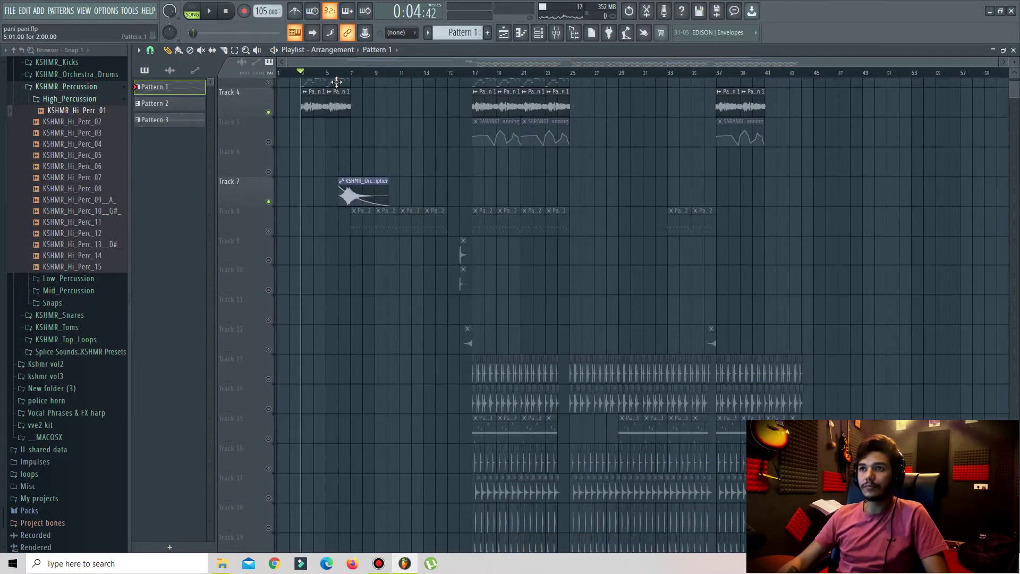
scroll(340, 78, "up", 6)
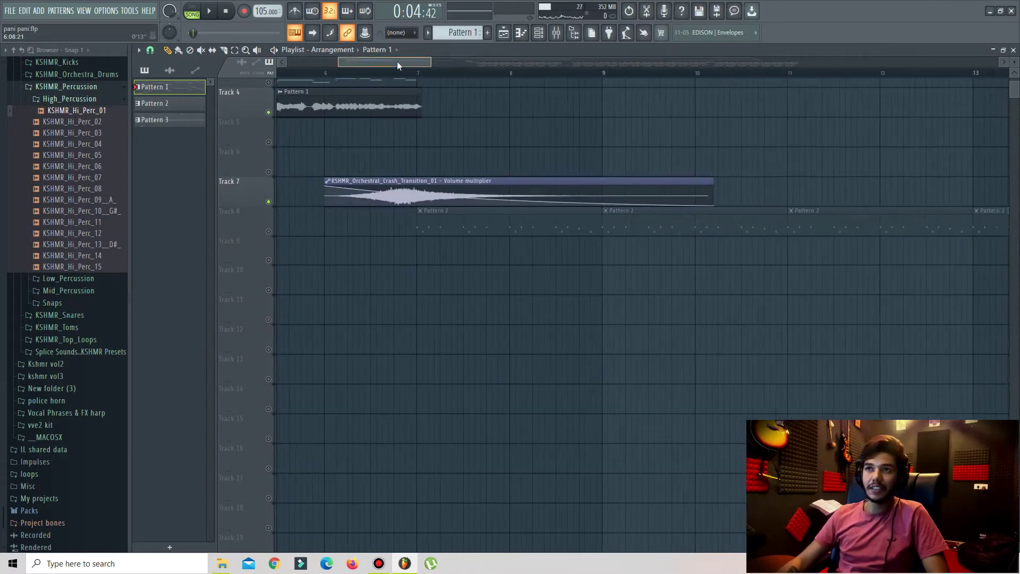
scroll(399, 65, "left", 2)
scroll(421, 76, "down", 2)
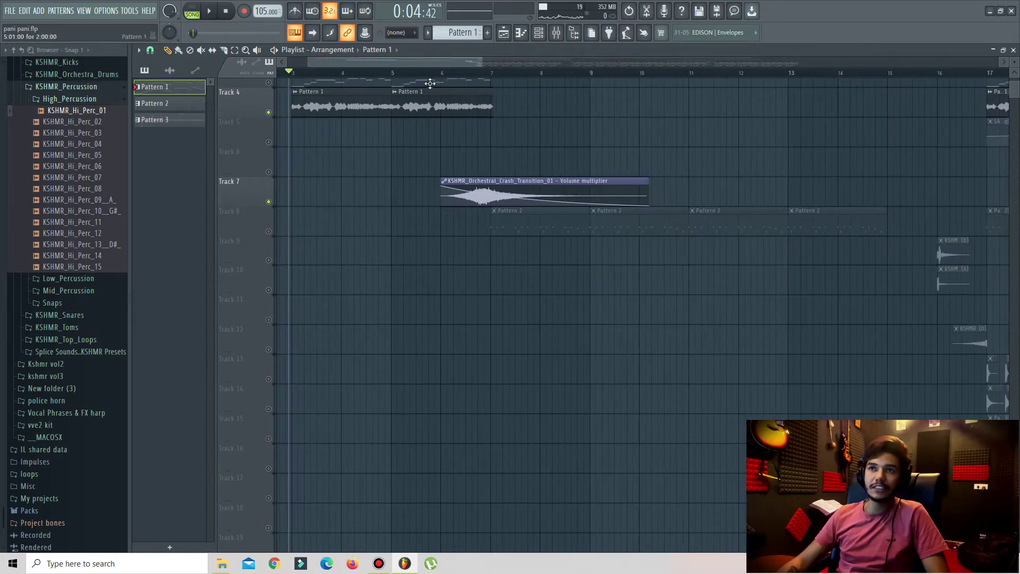
left_click(268, 112)
- Play the orchestral crash transition on Track 7 from just before bar 6 and stop playback near bar 9
left_click(435, 73)
scroll(439, 75, "down", 2)
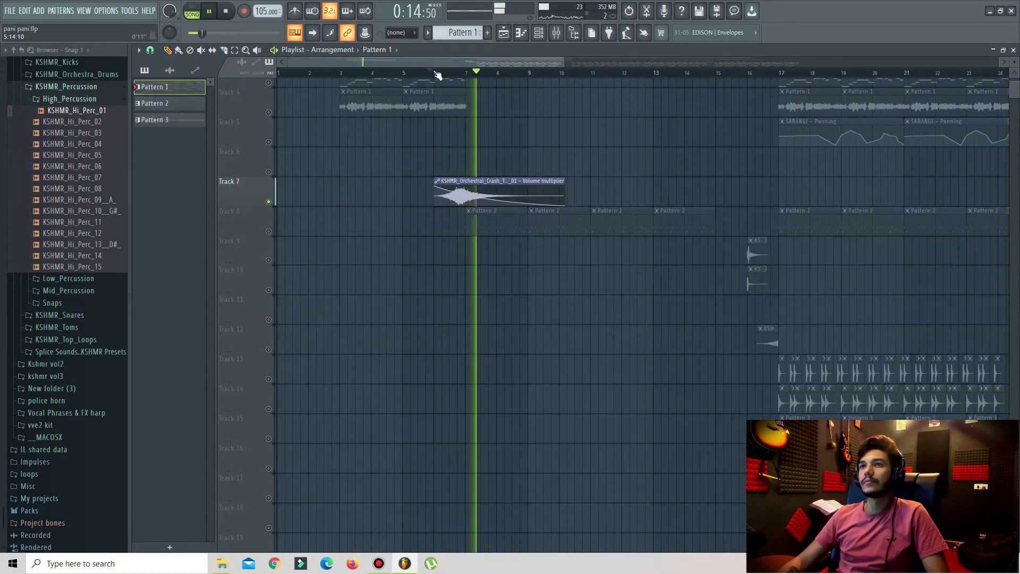
scroll(438, 75, "down", 1)
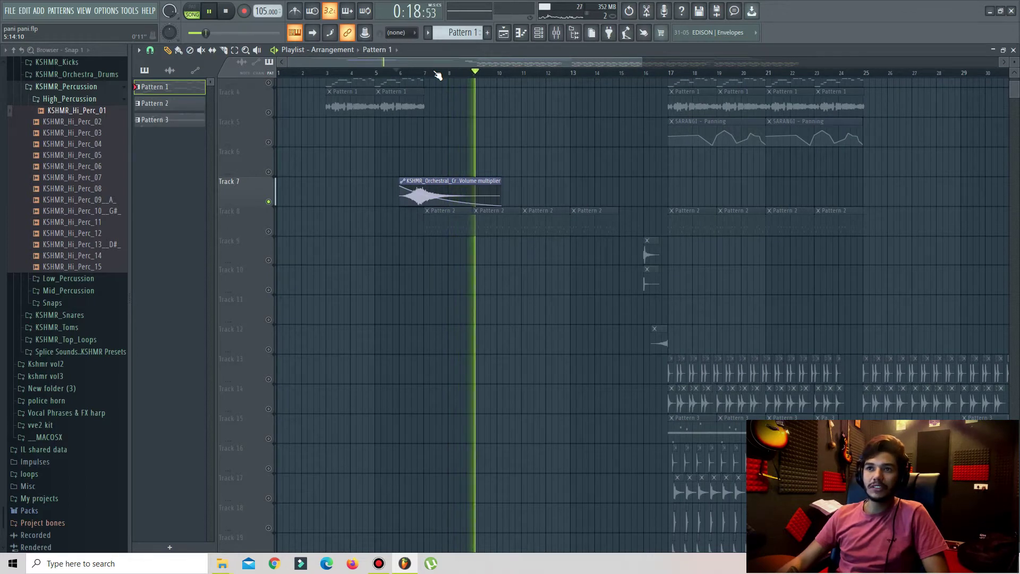
key("space")
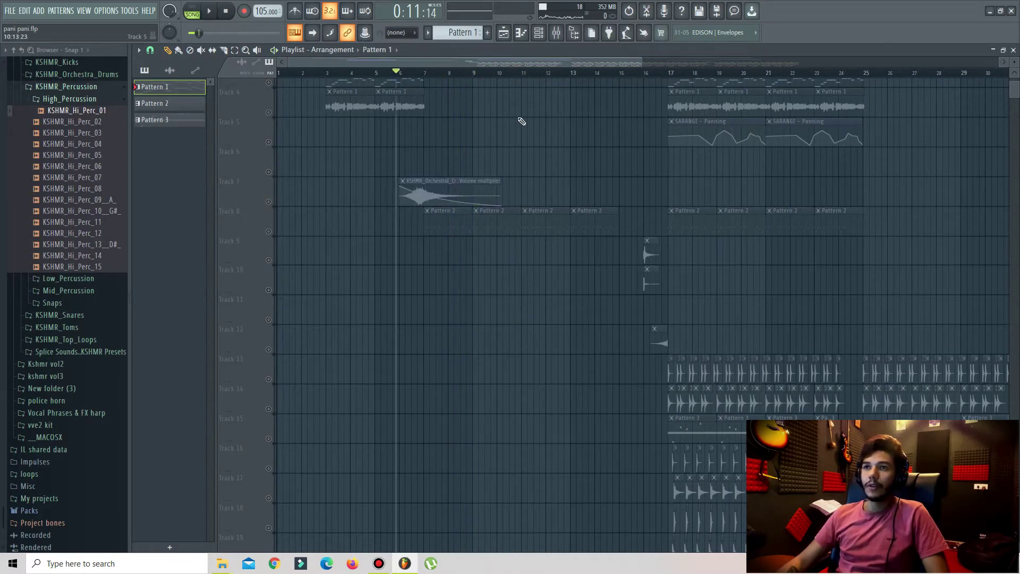
- Unmute Track 8 and open its first Pattern 2 clip in the piano roll
scroll(521, 121, "down", 2)
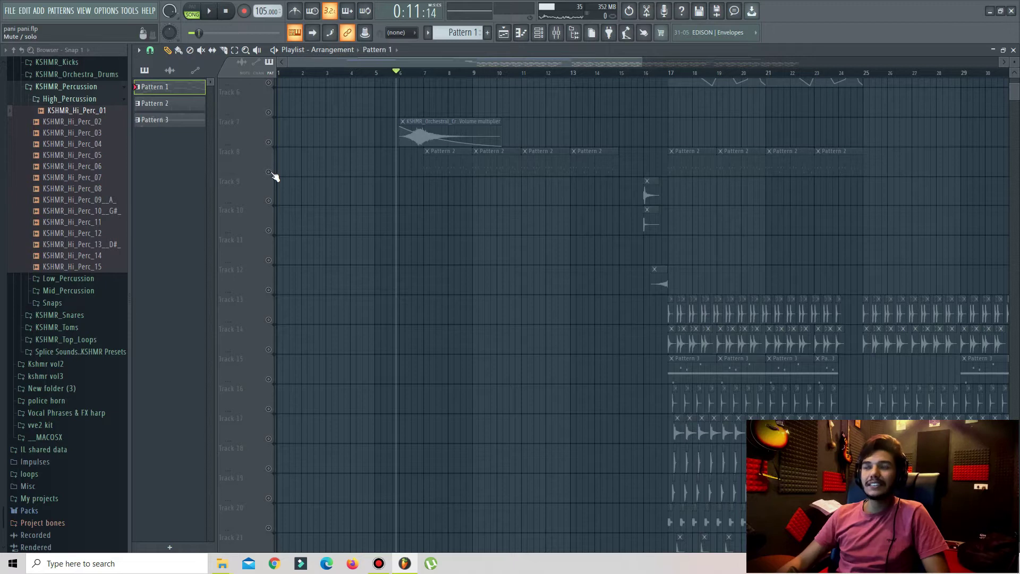
left_click(269, 173)
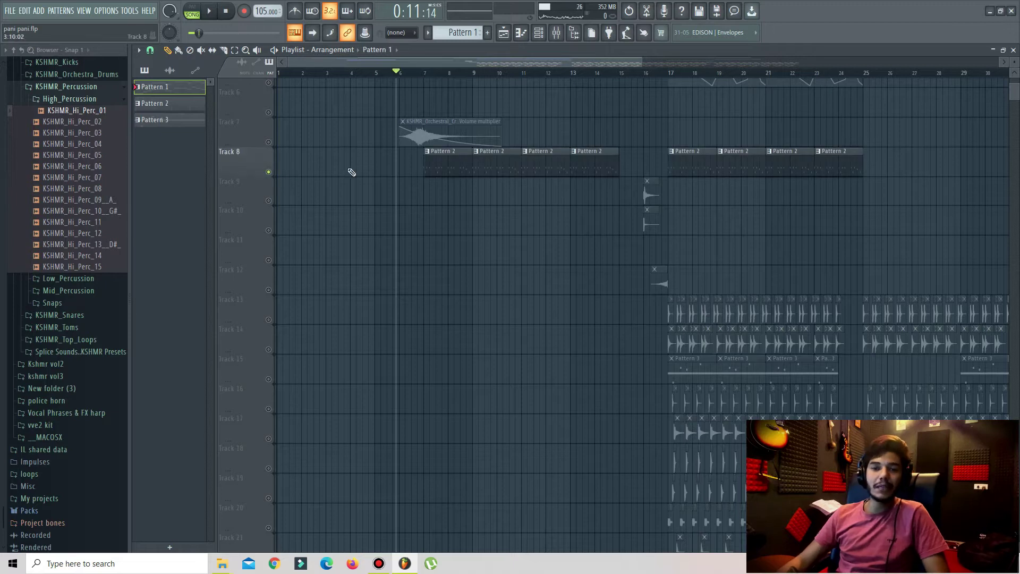
double_click(442, 161)
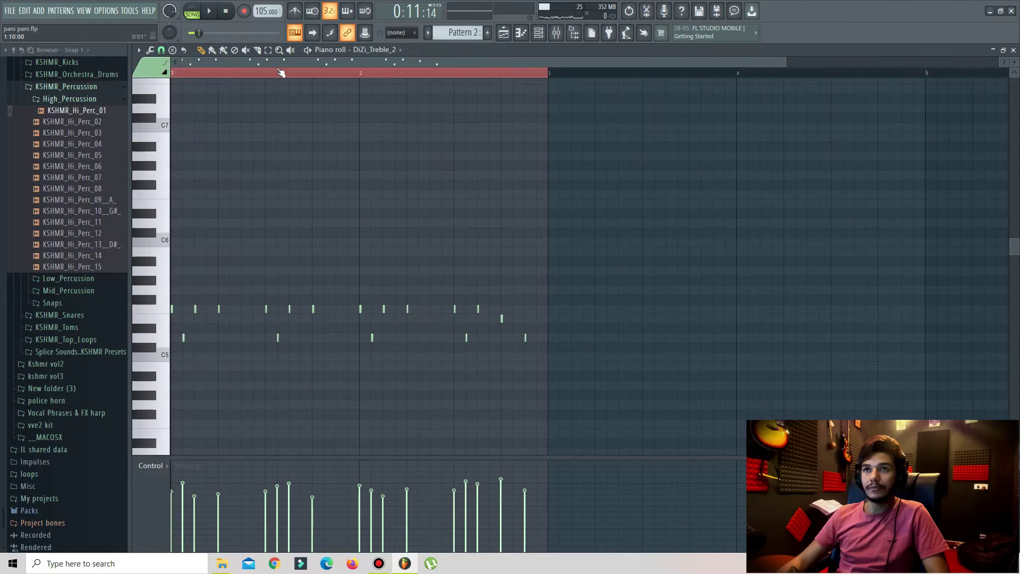
- Play the DiZi_Treble_2 notes of Pattern 2 in pattern mode and stop playback
left_click(192, 12)
key("space")
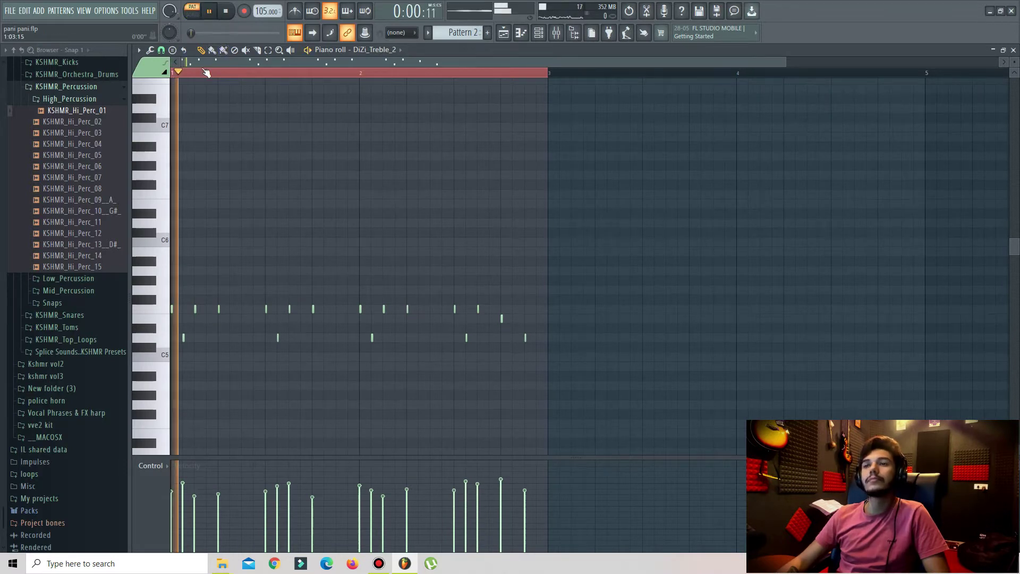
scroll(170, 72, "up", 2)
scroll(266, 116, "down", 3)
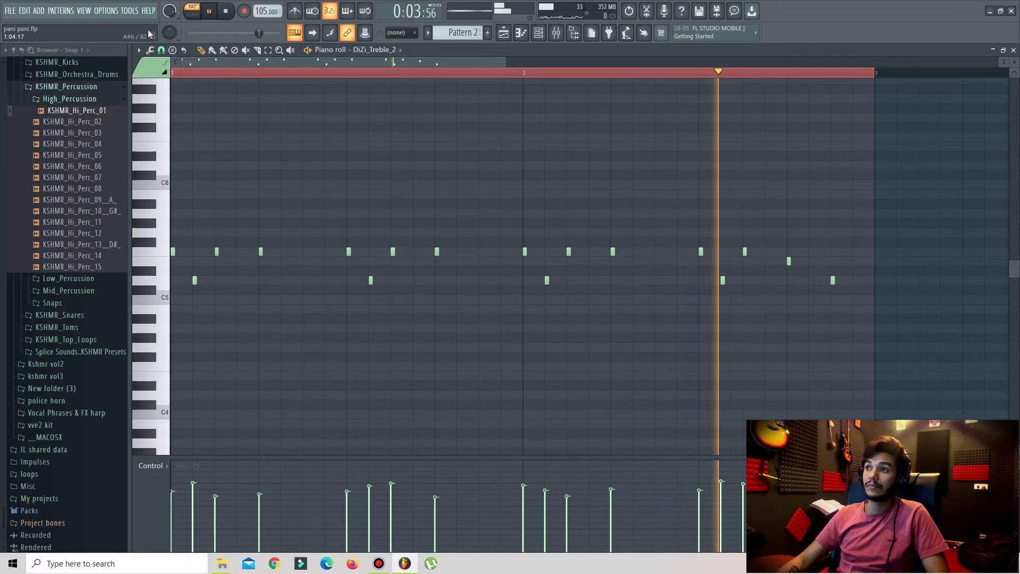
key("space")
- Return to the playlist, solo Track 9 and play its short sample in song mode from just before bar 16
key("F5")
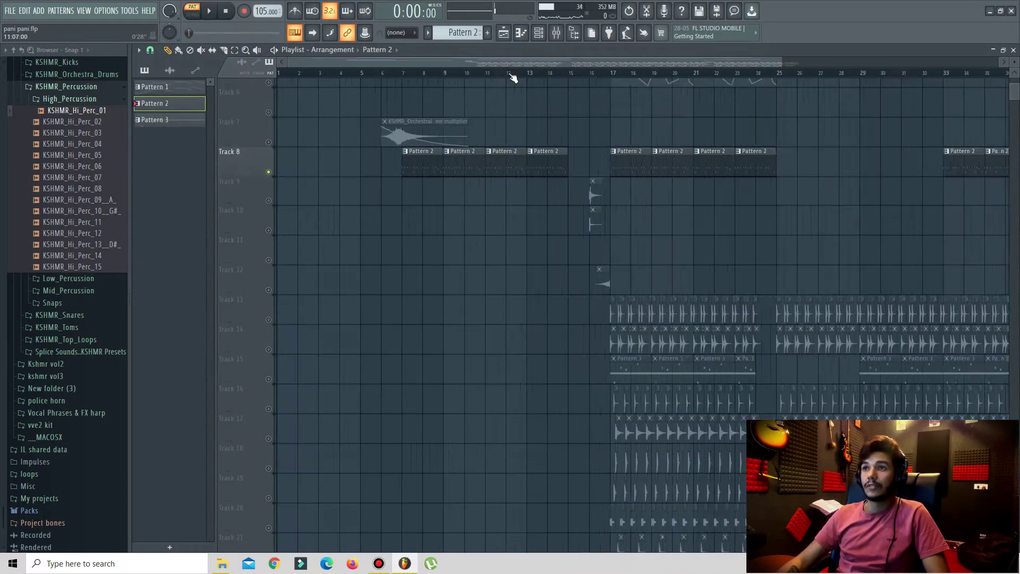
scroll(512, 78, "down", 3)
scroll(566, 179, "up", 5)
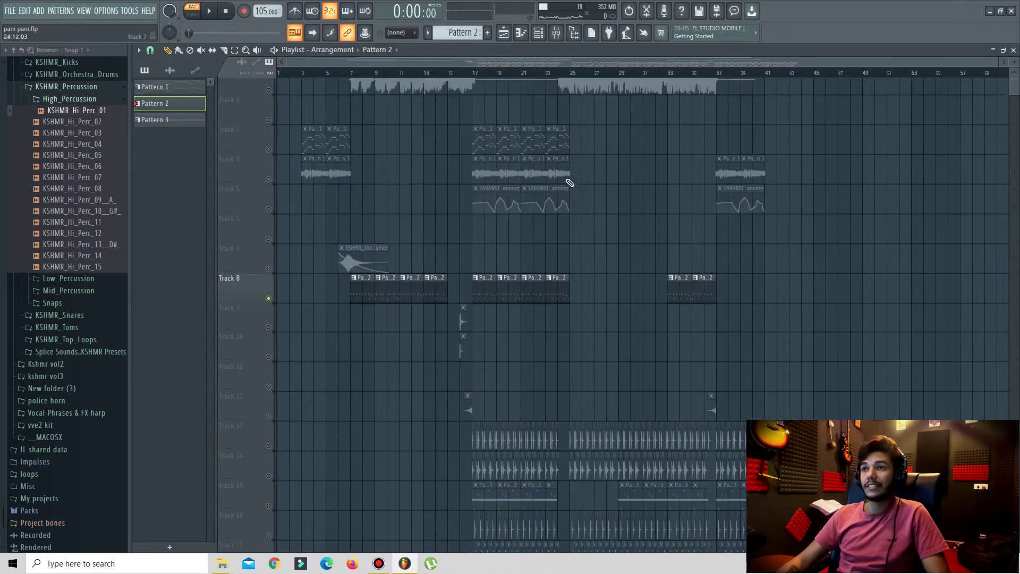
scroll(567, 181, "down", 3)
right_click(270, 260)
scroll(463, 74, "up", 10)
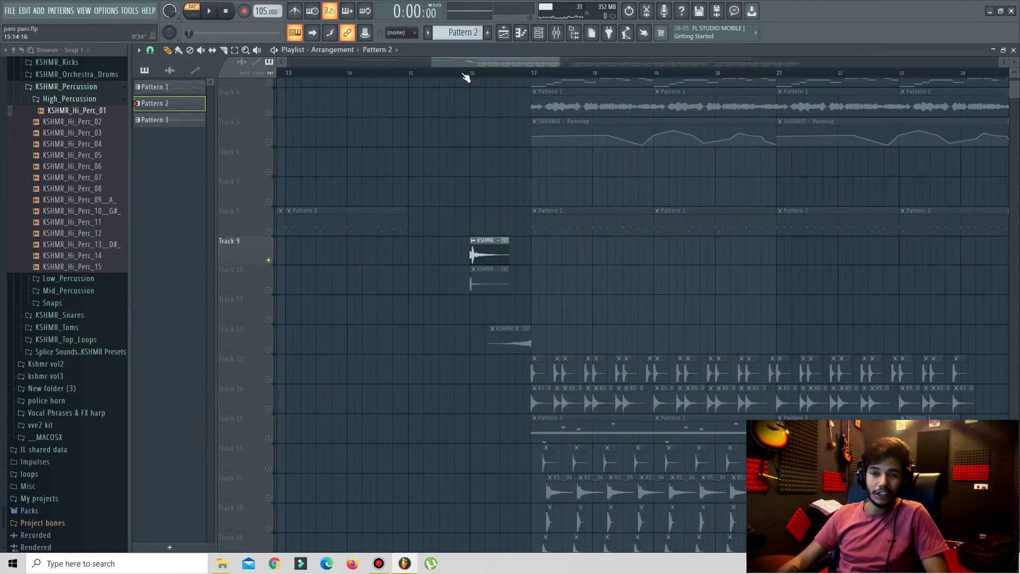
scroll(567, 165, "up", 3)
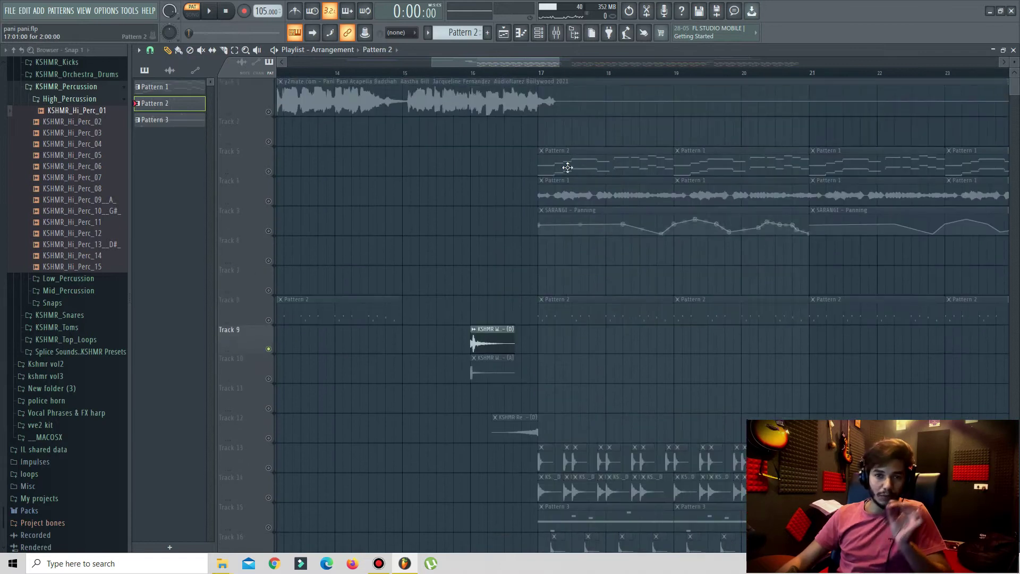
left_click(467, 73)
key("space")
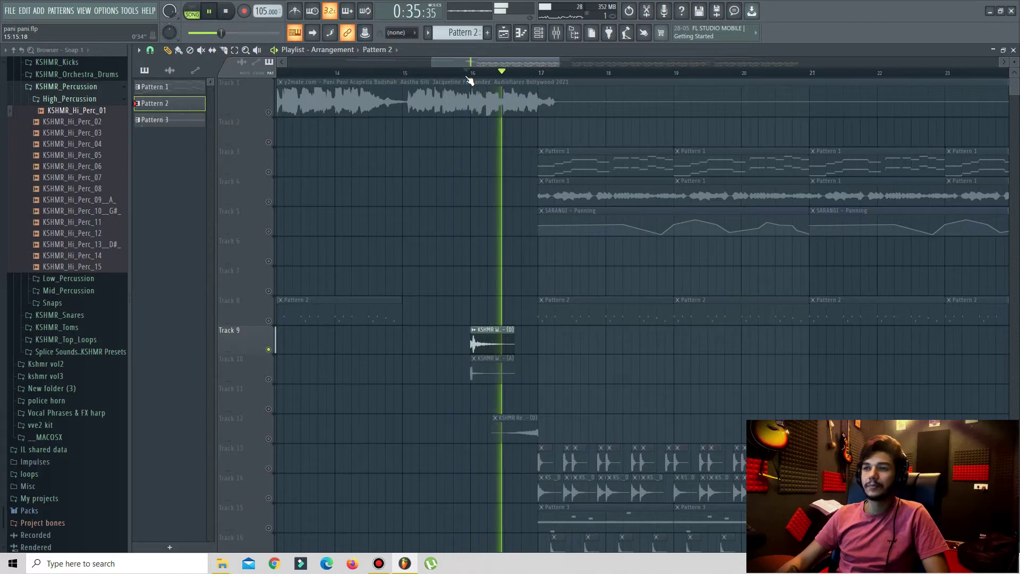
- Stop playback, solo Track 10, and play its water drop sample from just before bar 16
scroll(470, 80, "down", 4)
key("space")
left_click(274, 382)
key("space")
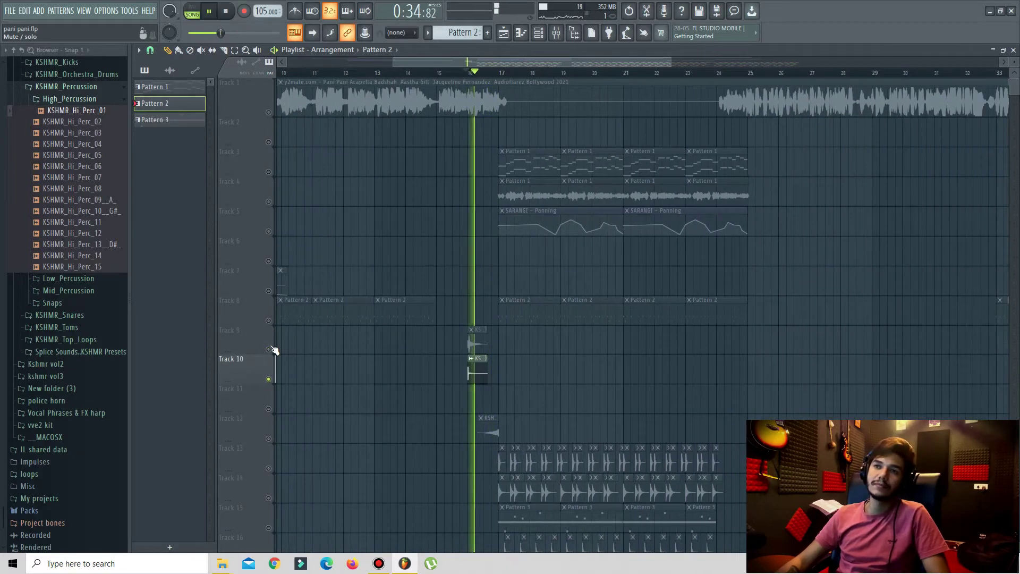
key("space")
- Solo Track 12 and play its KSHMR Reverse Vocal 05 clip up to bar 17 from just before bar 16
left_click(274, 379)
scroll(379, 344, "down", 3)
scroll(379, 344, "down", 5)
left_click(276, 229)
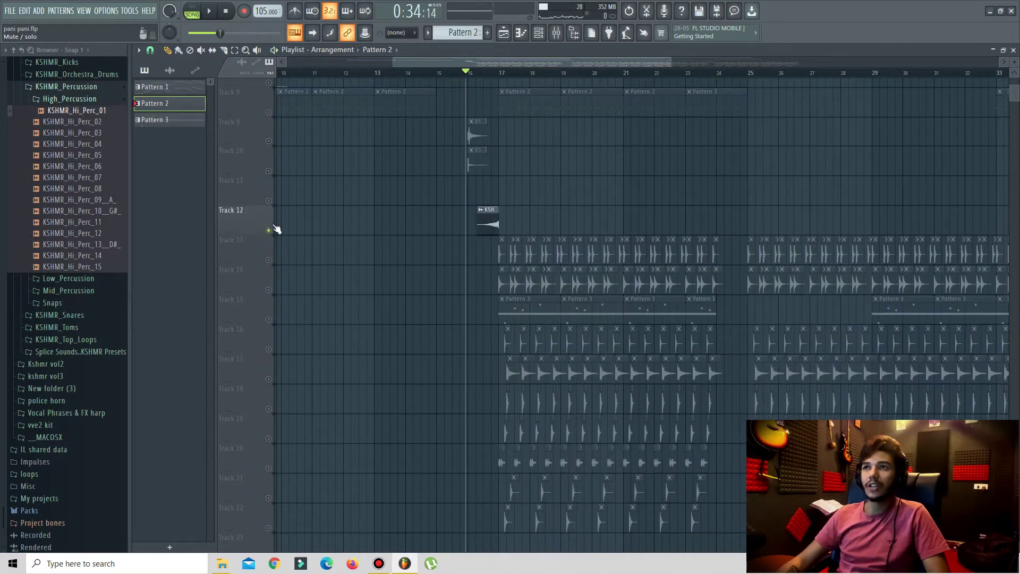
left_click_drag(505, 61, 493, 79)
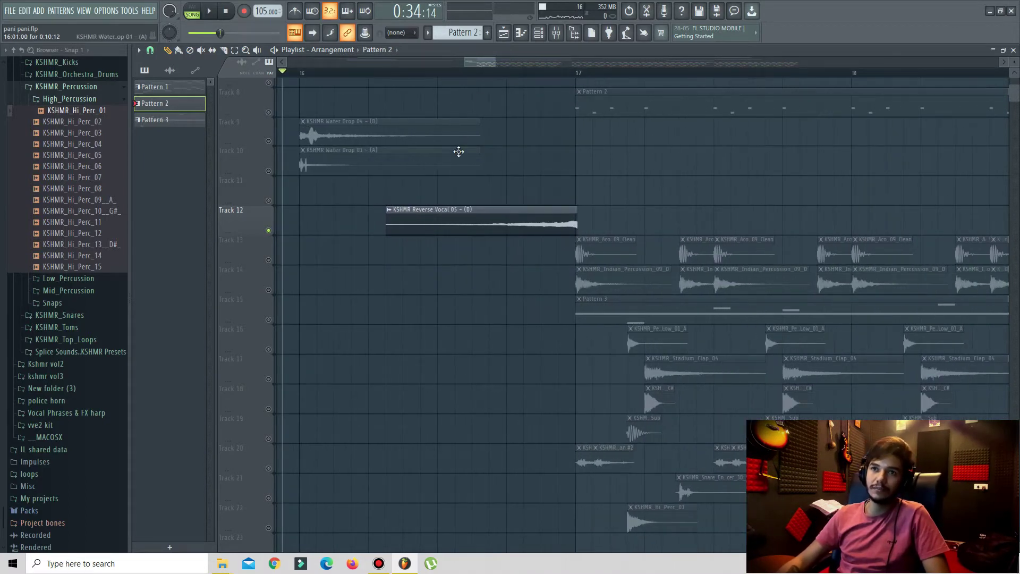
scroll(109, 295, "down", 20)
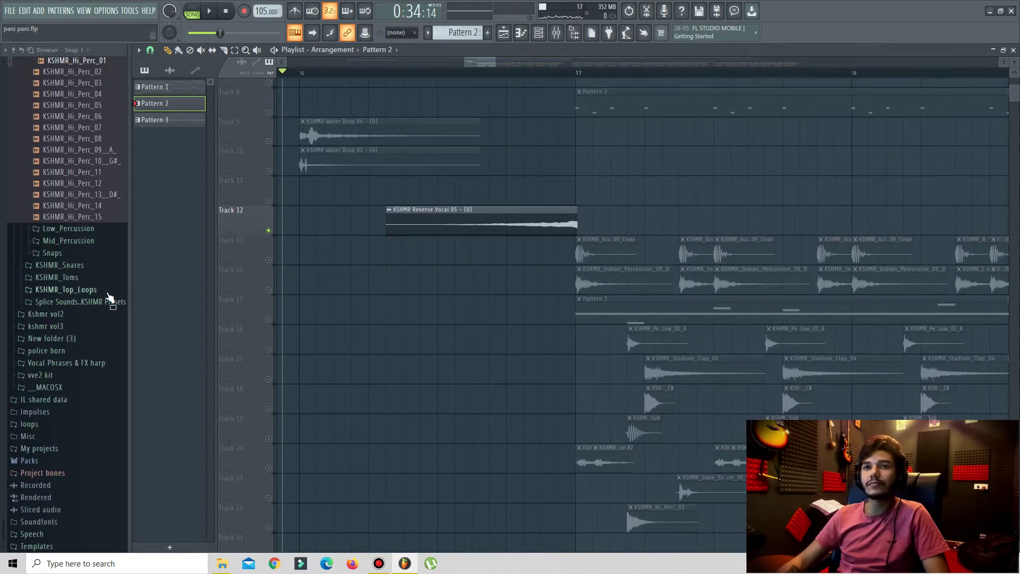
key("space")
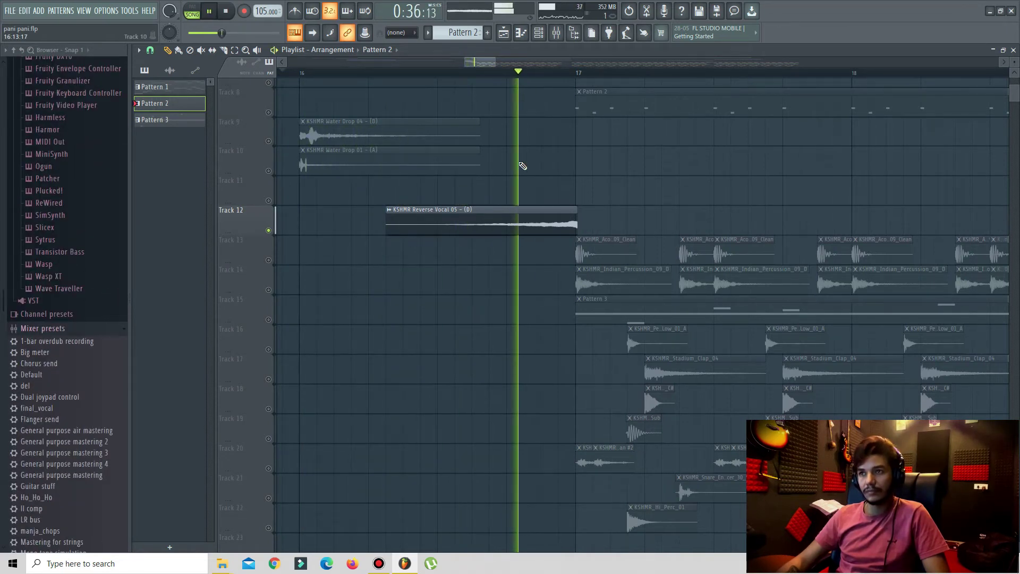
key("space")
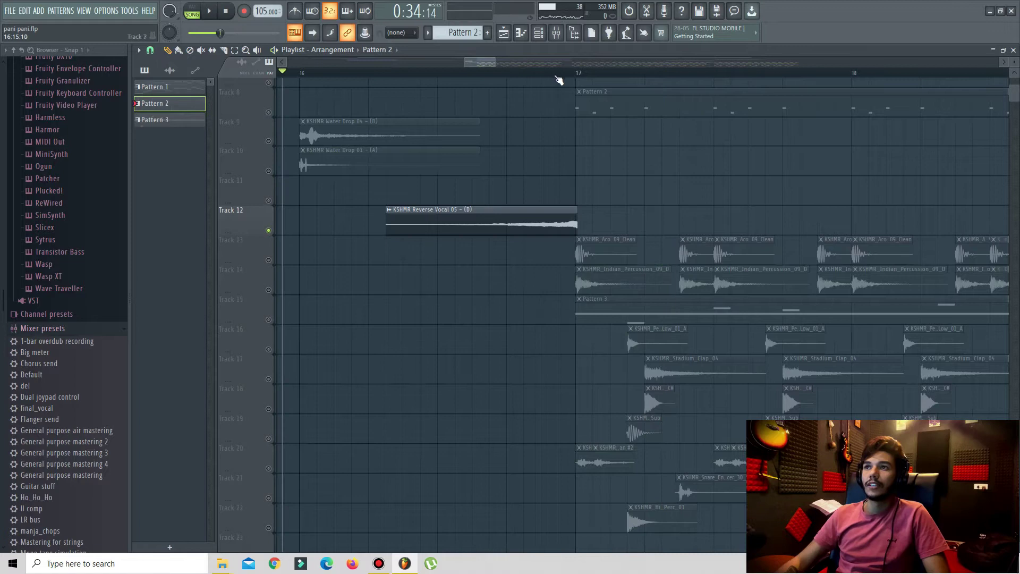
- Move the song position to bar 17, where the Track 13 and Track 14 percussion begins
scroll(559, 80, "down", 10)
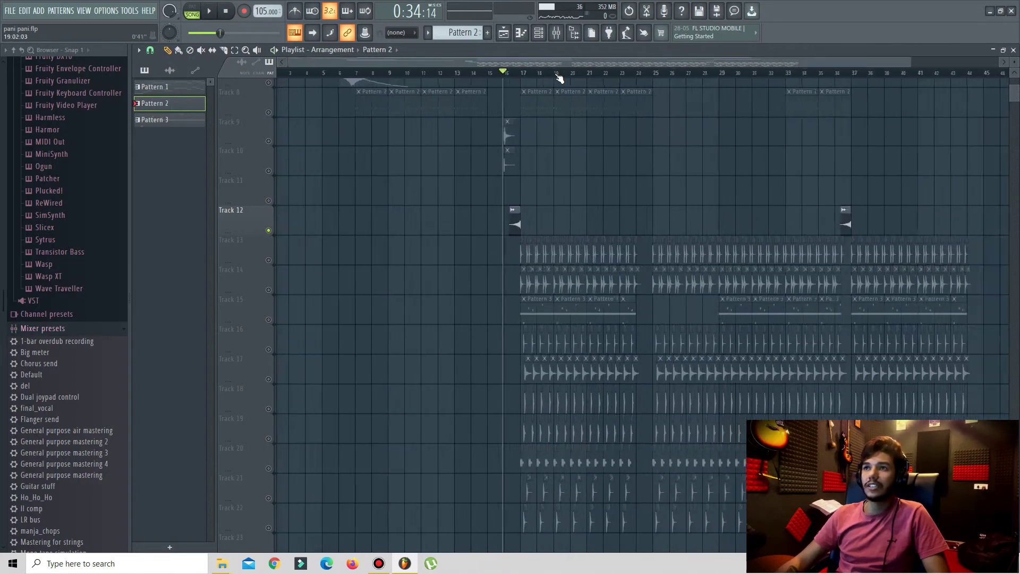
scroll(845, 153, "down", 3)
scroll(485, 80, "up", 10)
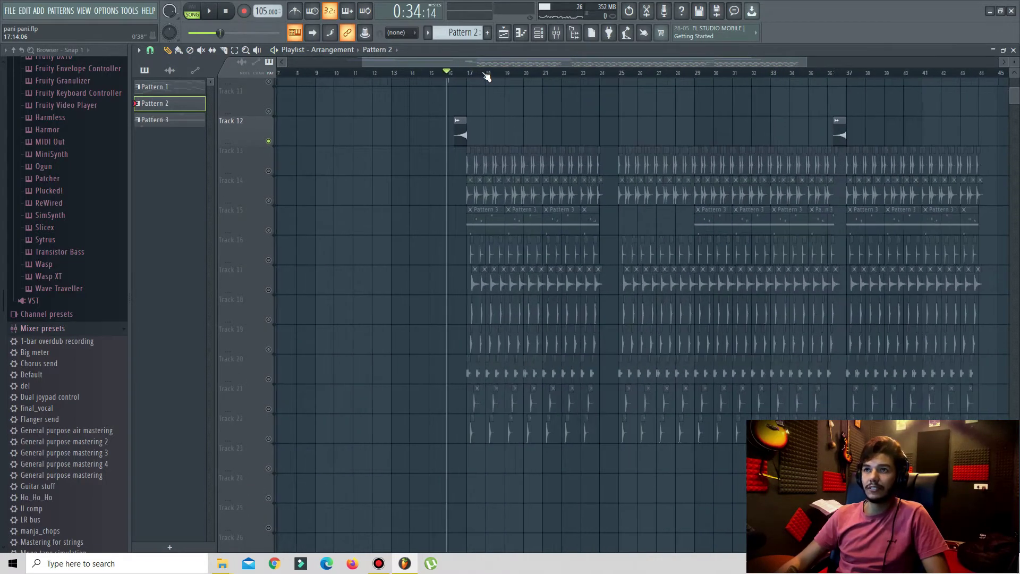
left_click(412, 76)
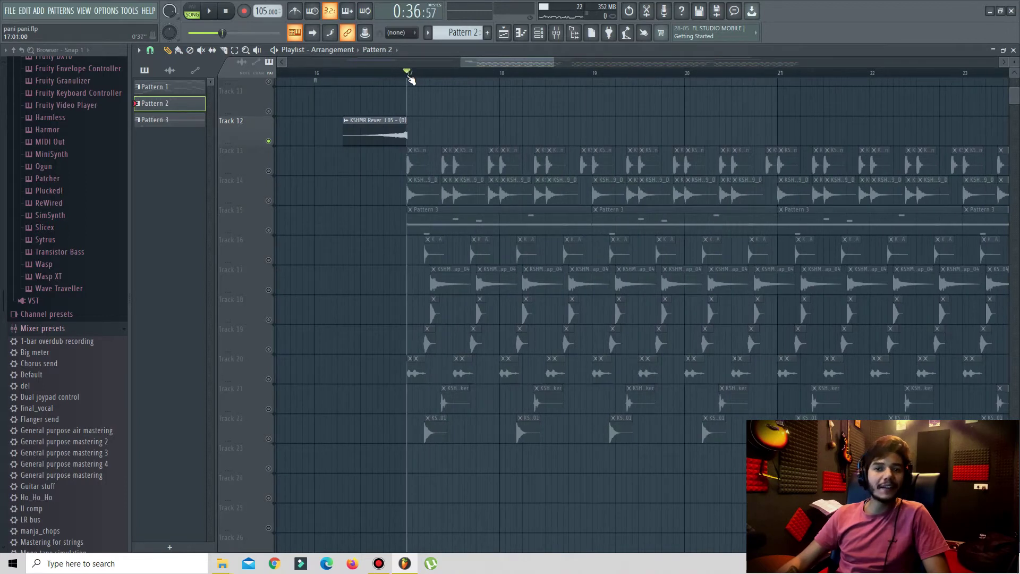
scroll(411, 78, "down", 3)
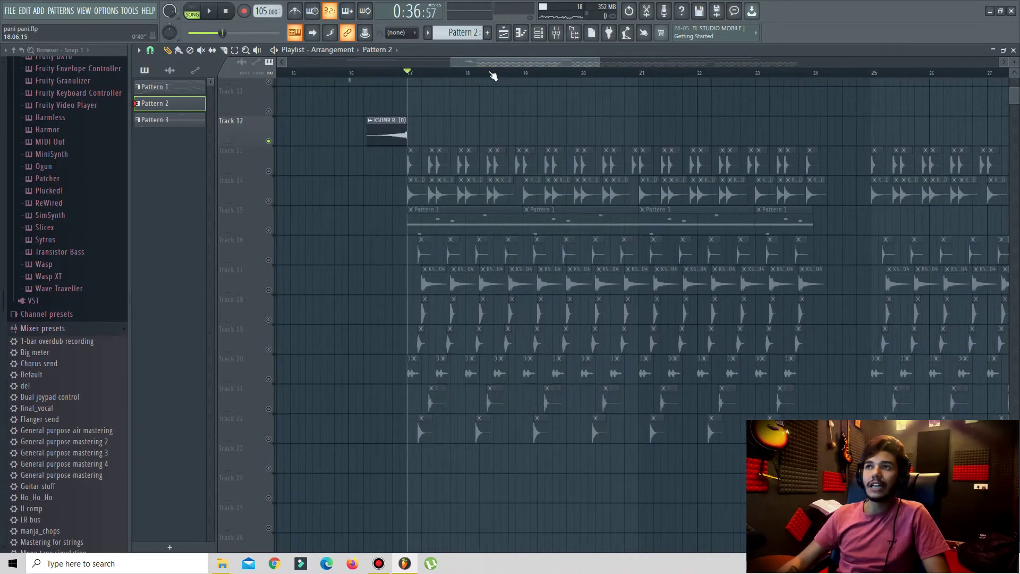
left_click_drag(493, 71, 504, 70)
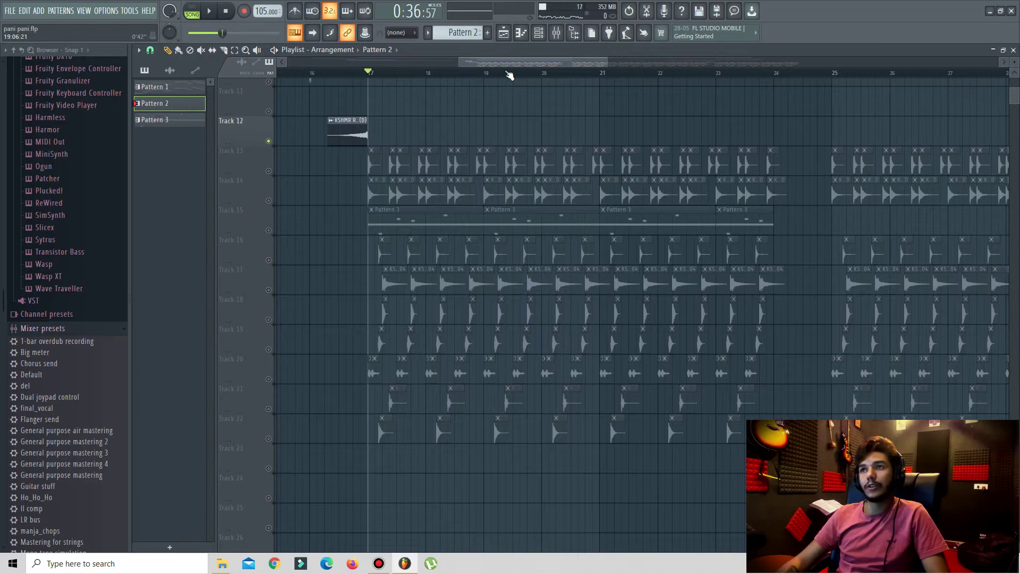
scroll(509, 75, "up", 2)
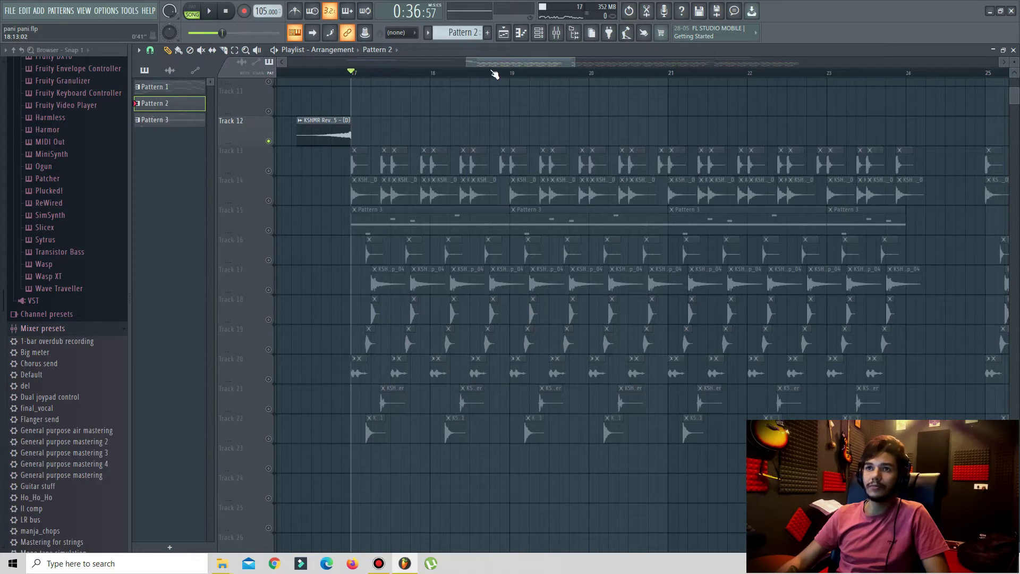
- Unmute Track 13 and play its acoustic kick clips from bar 17, stopping playback after bar 20
scroll(494, 73, "down", 1)
left_click(269, 170)
key("space")
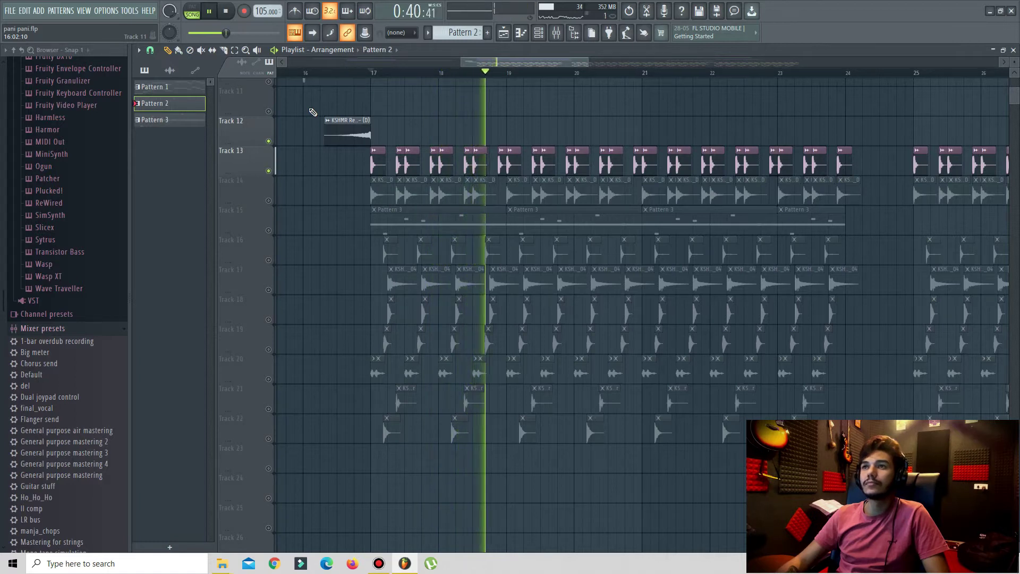
scroll(419, 148, "up", 1)
scroll(418, 148, "up", 1)
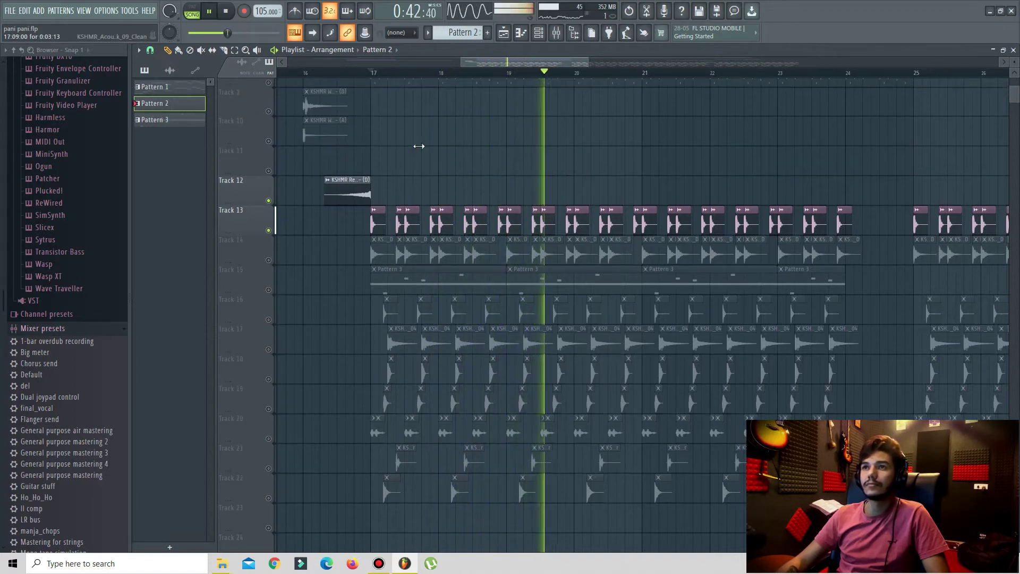
scroll(451, 71, "up", 3)
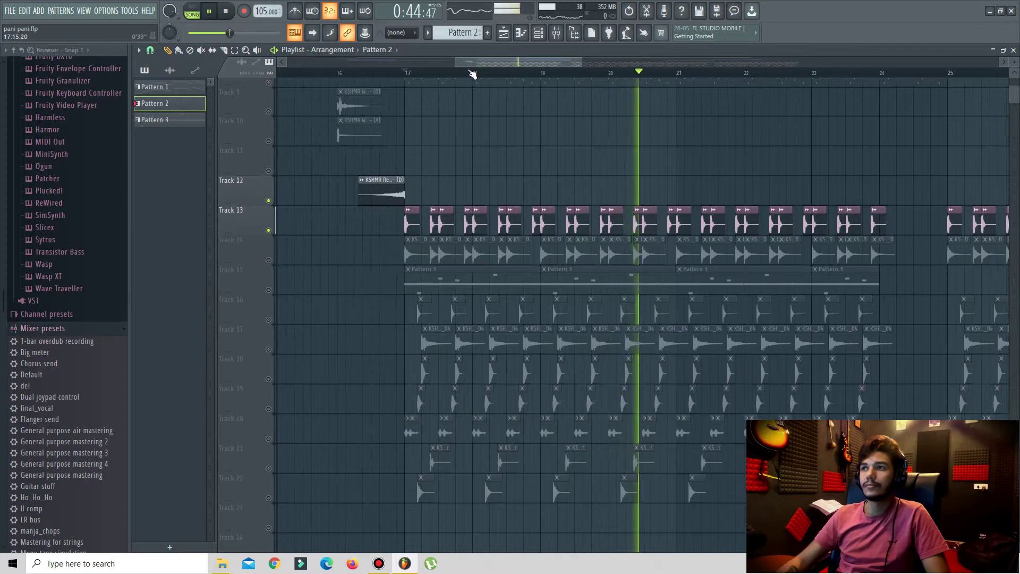
key("space")
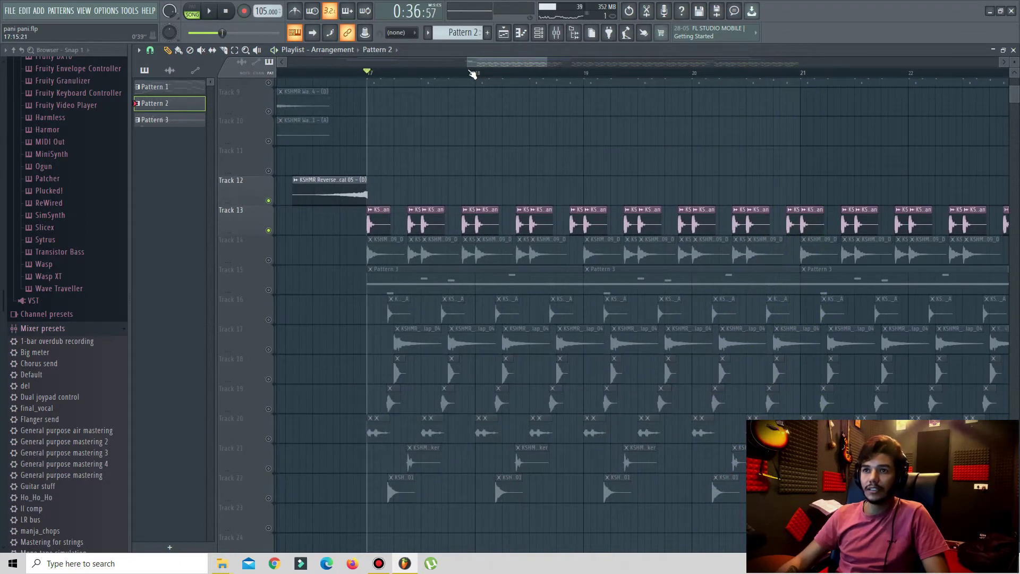
- Solo Track 14, inspect the channel settings of its KSHMR_Indian_Percussion_09_D sample, and close them
scroll(472, 73, "up", 1)
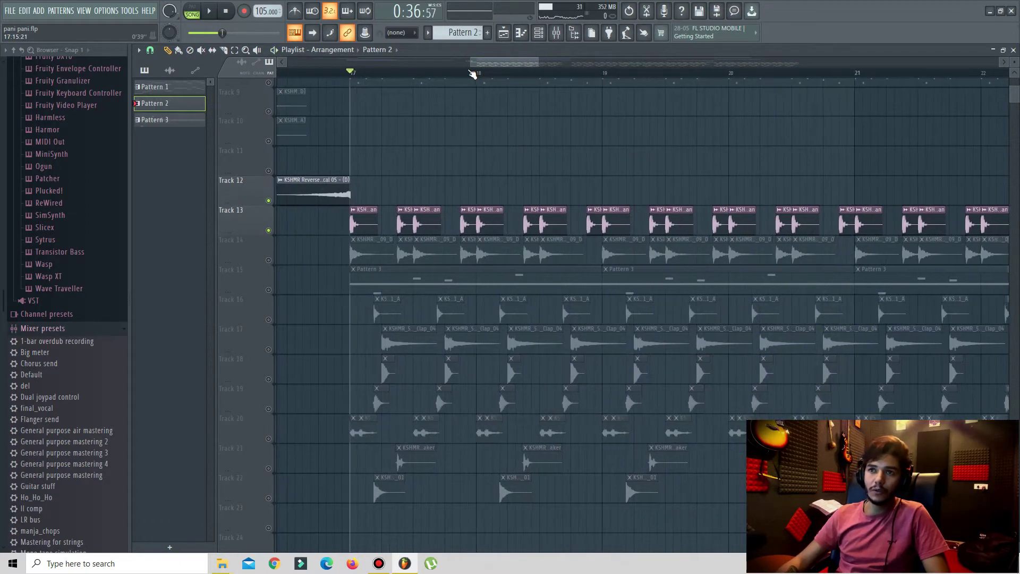
right_click(270, 260)
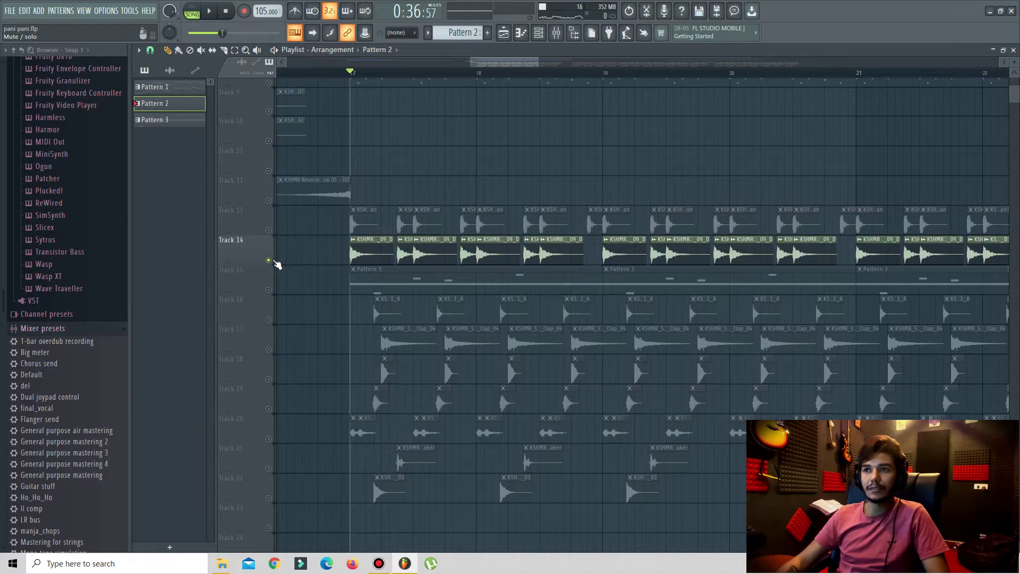
double_click(376, 249)
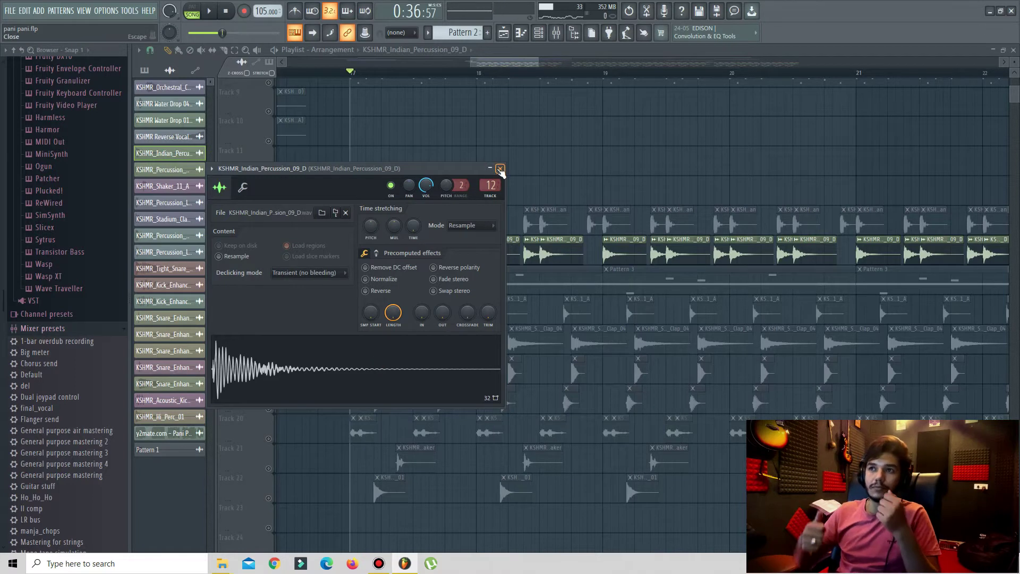
left_click(500, 169)
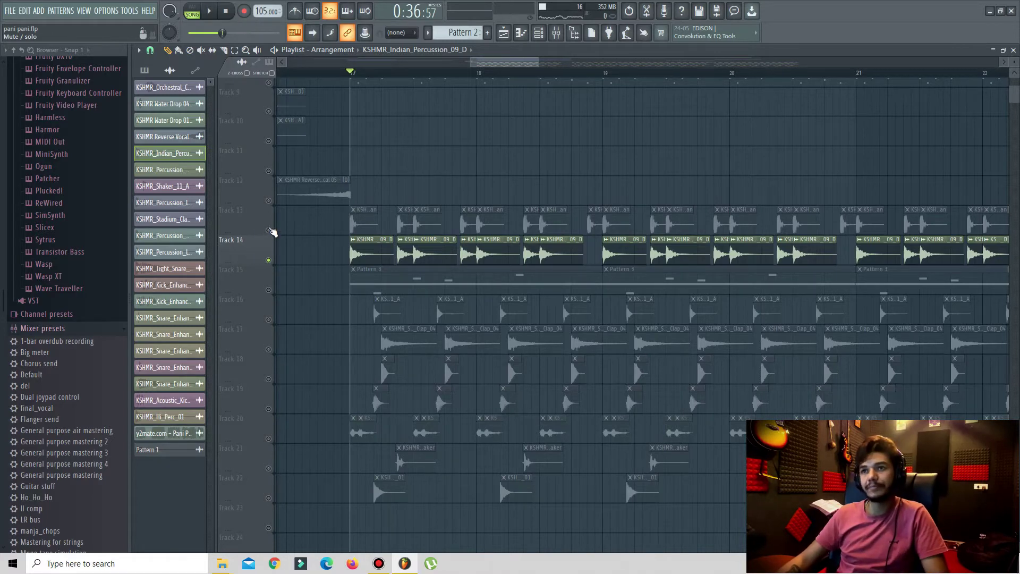
- Unmute Track 13 and play its kicks together with Track 14's Indian percussion from bar 17
left_click(269, 230)
key("space")
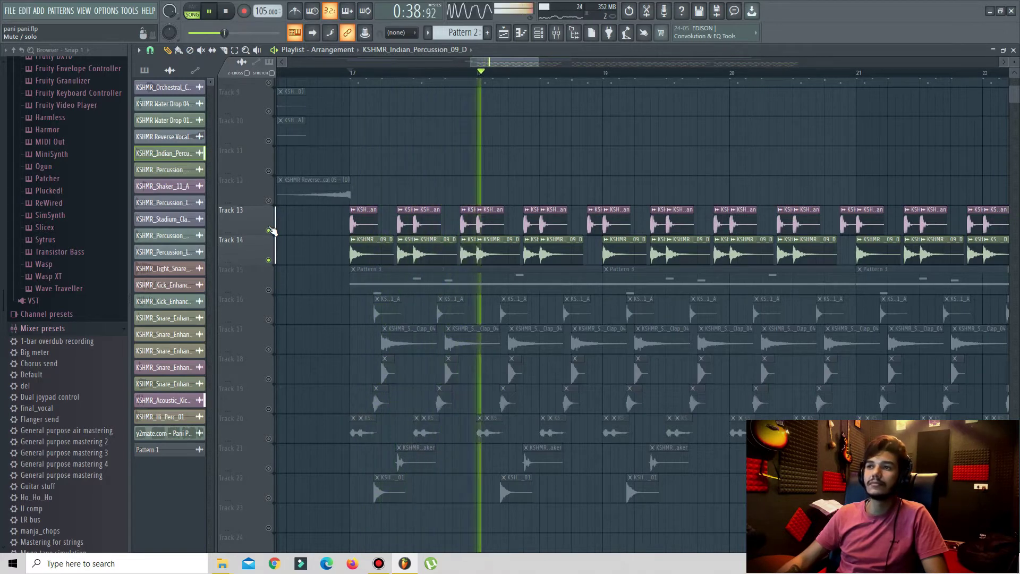
key("space")
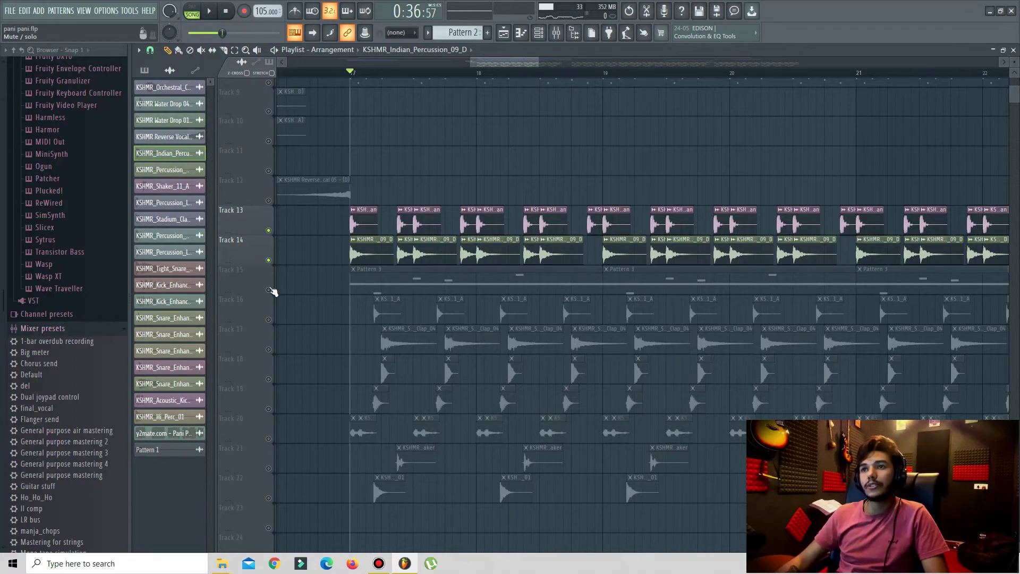
- Unmute Track 15 and open its first Pattern 3 clip in the piano roll in pattern mode
left_click(269, 290)
double_click(421, 272)
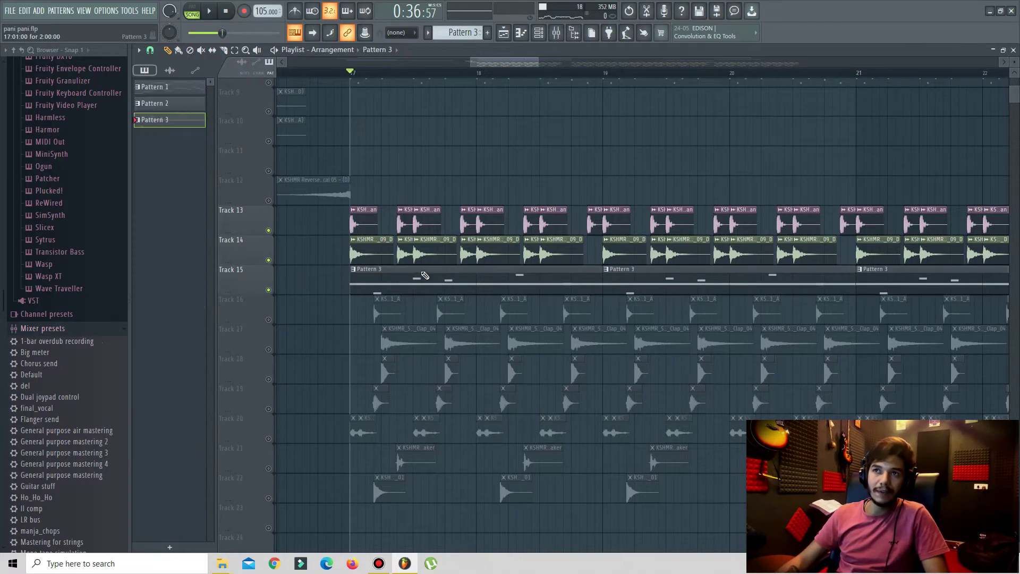
left_click(192, 10)
- Play the 808 Clean notes of Pattern 3, return to the playlist and stop playback
scroll(387, 78, "down", 4)
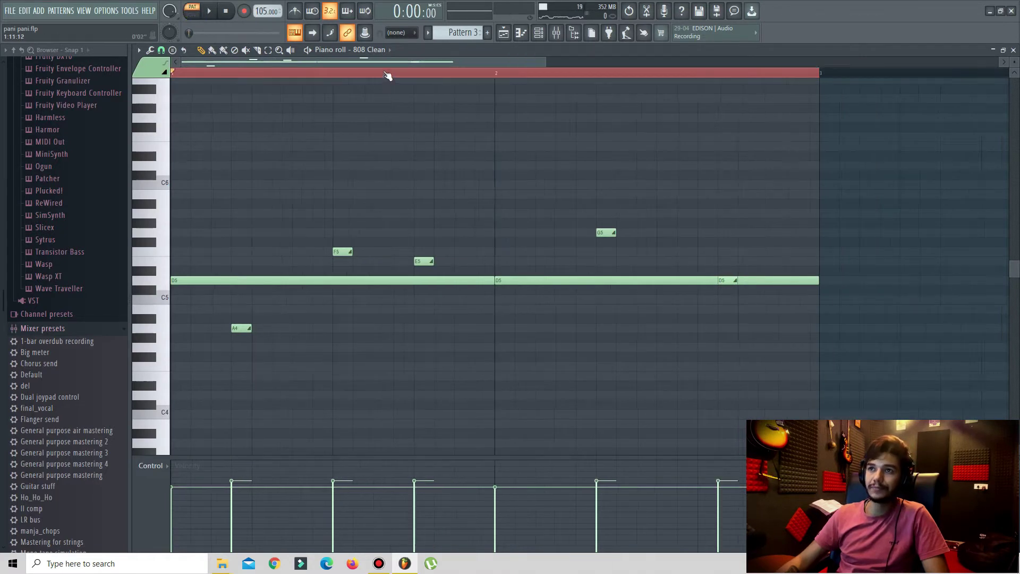
scroll(479, 132, "down", 3)
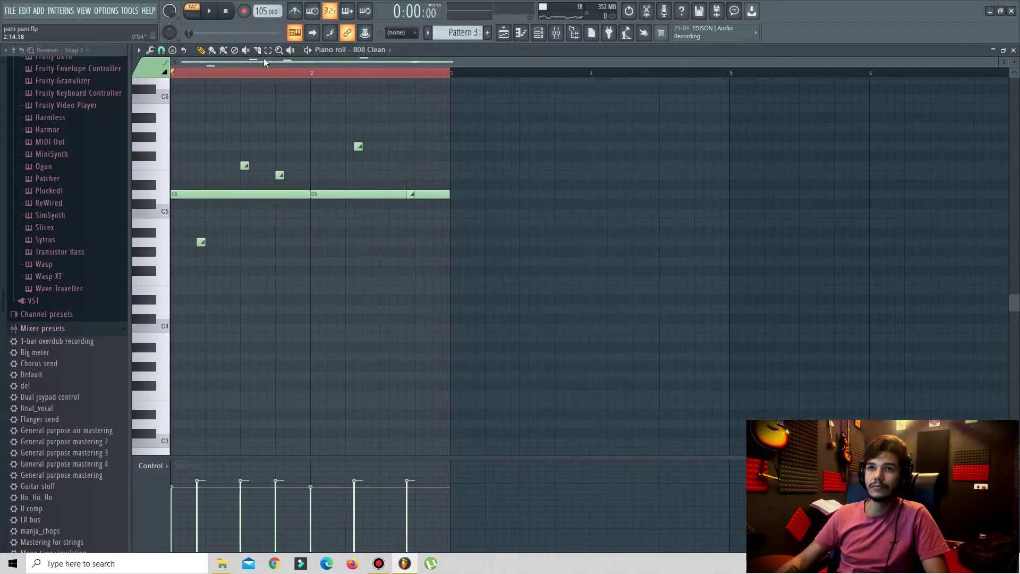
scroll(191, 75, "up", 4)
scroll(214, 61, "up", 1)
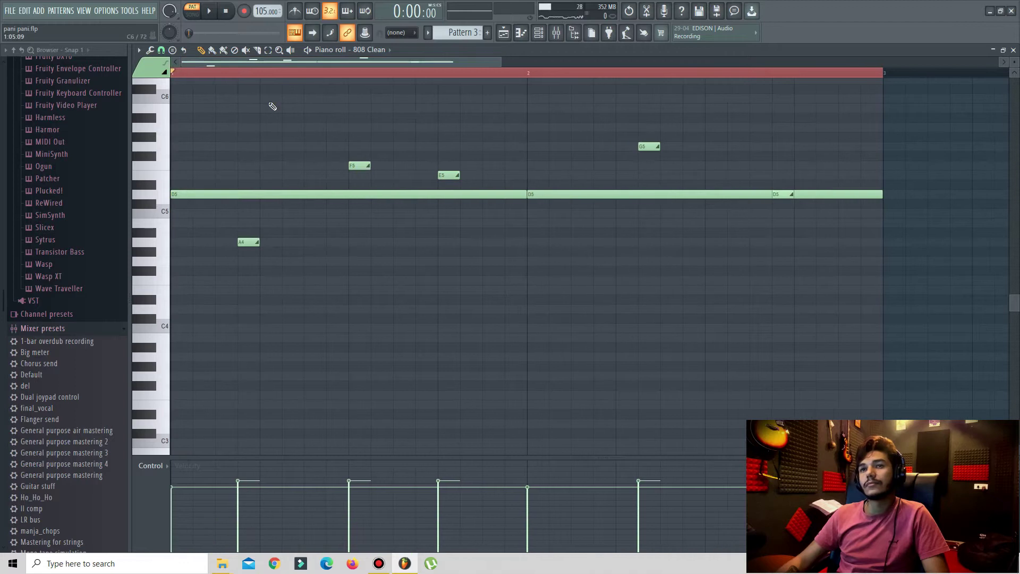
scroll(492, 166, "up", 2)
key("space")
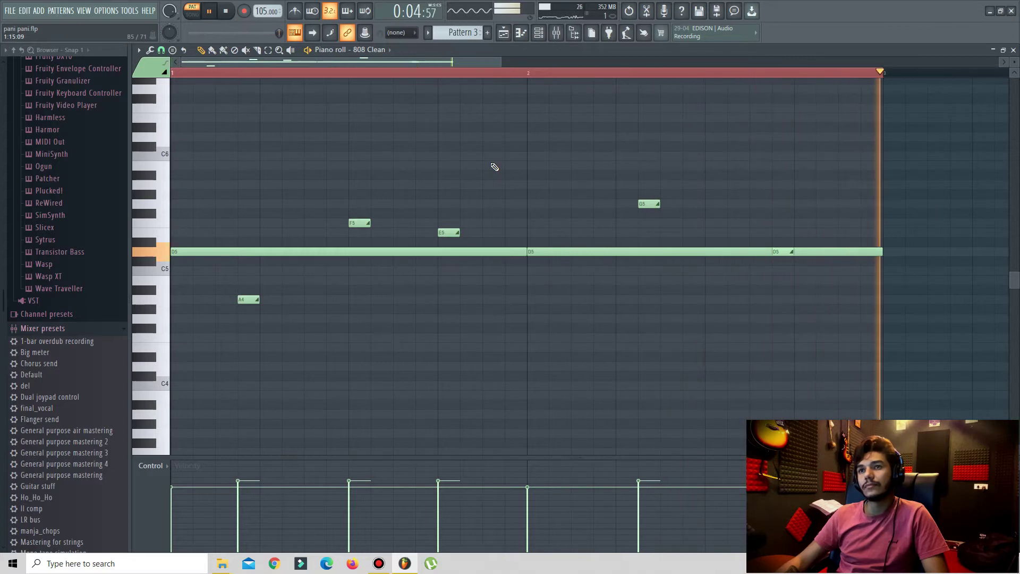
left_click(504, 35)
key("space")
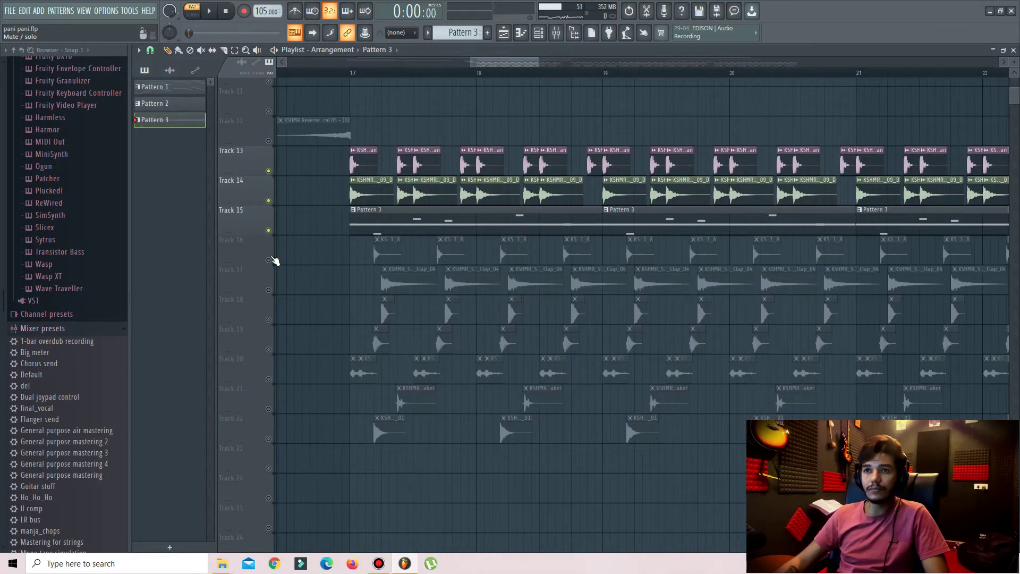
- Solo Track 16, inspect the channel settings of its KSHMR_Percussion_Low_01_A sample, and close them
left_click(270, 260, "ctrl")
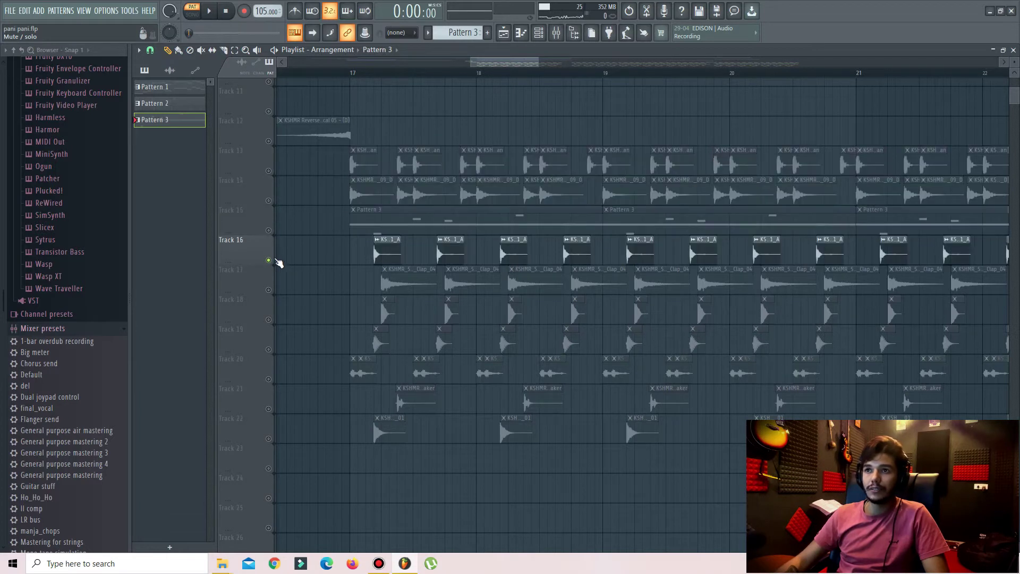
scroll(364, 73, "up", 5)
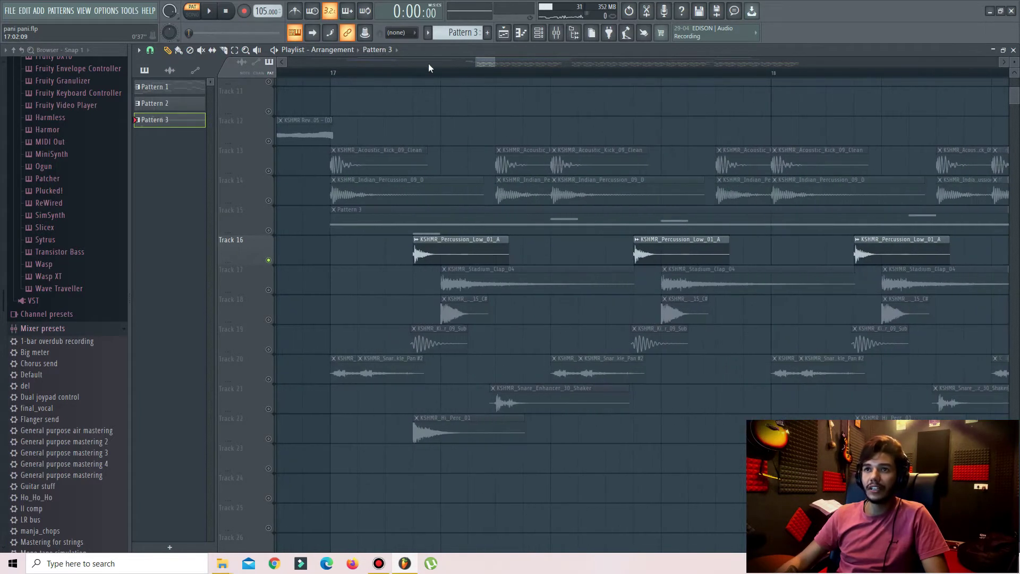
left_click_drag(486, 64, 478, 81)
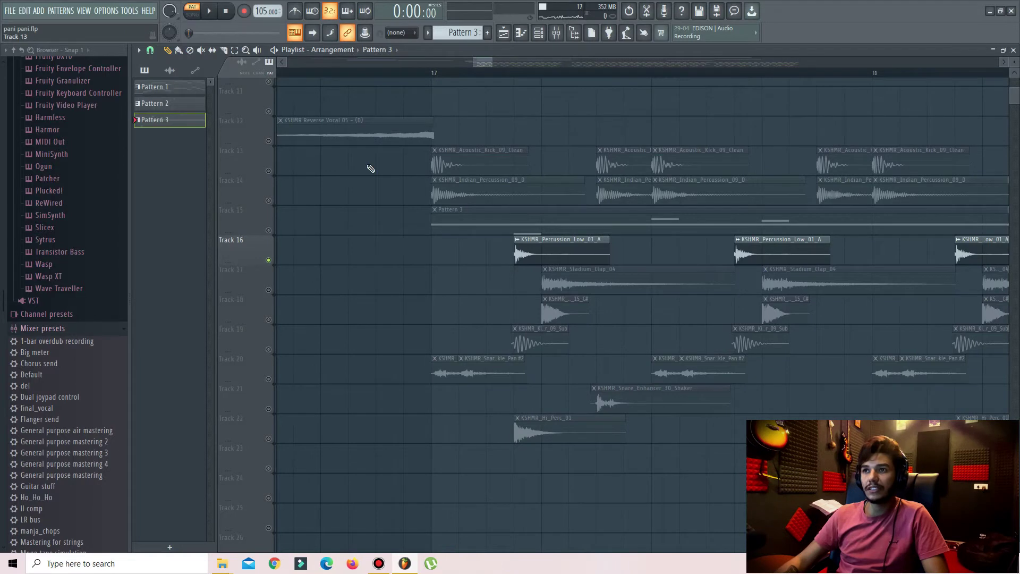
scroll(431, 82, "down", 2)
left_click(497, 239)
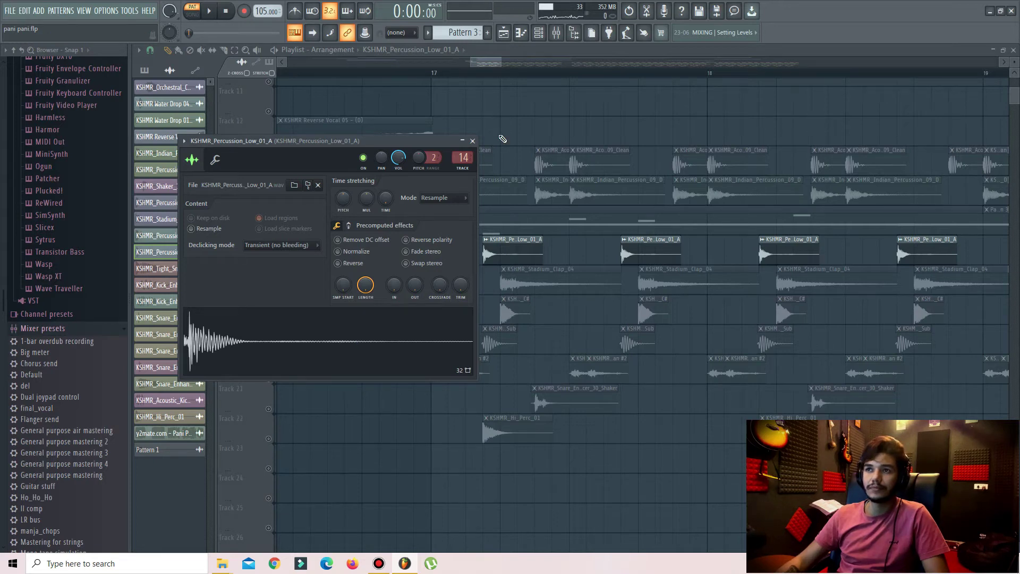
left_click(472, 141)
- Unmute Tracks 13 and 14 and play them with Track 16 in song mode from bar 17, stopping before bar 19
left_click(434, 73)
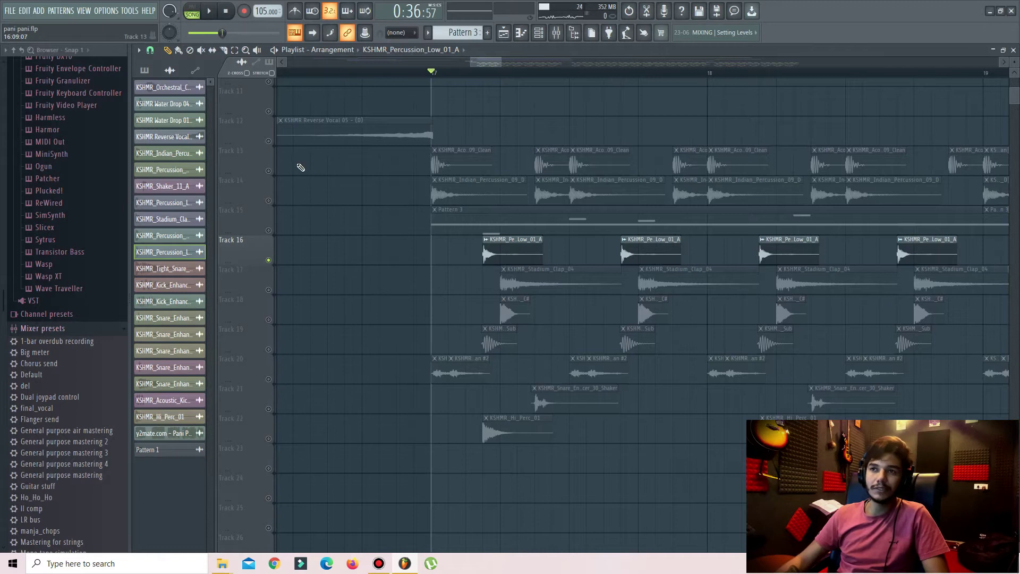
left_click(269, 171)
left_click(269, 200)
key("space")
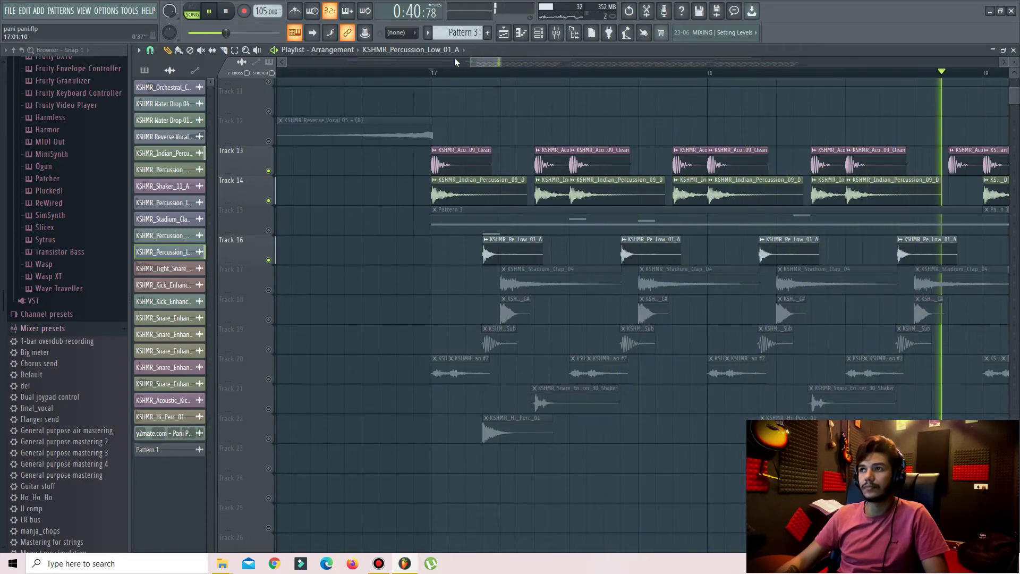
key("space")
scroll(498, 75, "down", 5)
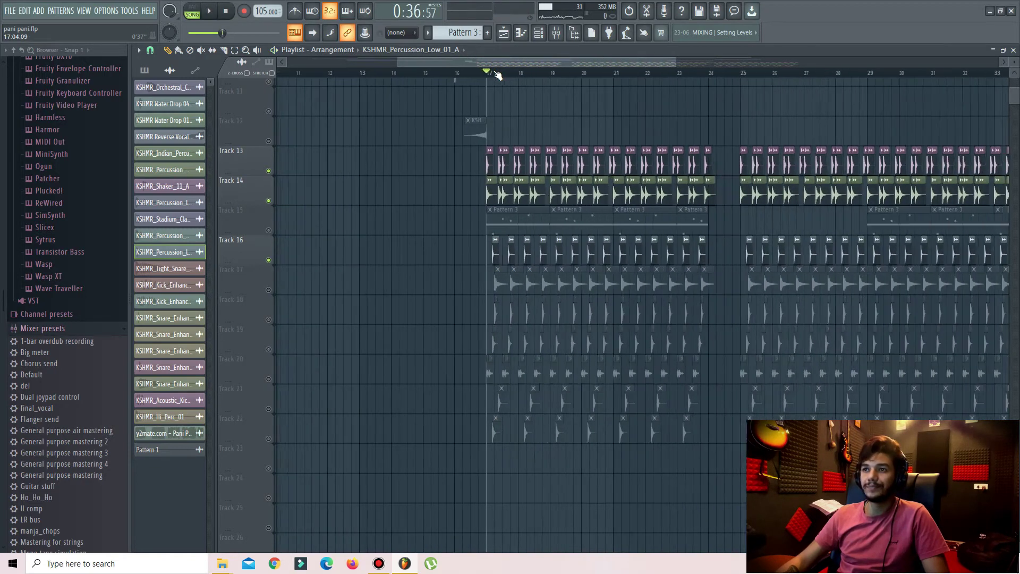
- Unmute Track 17, inspect its KSHMR_Stadium_Clap_04 sample settings, and play it with Tracks 13, 14 and 16 from bar 17
scroll(498, 75, "up", 5)
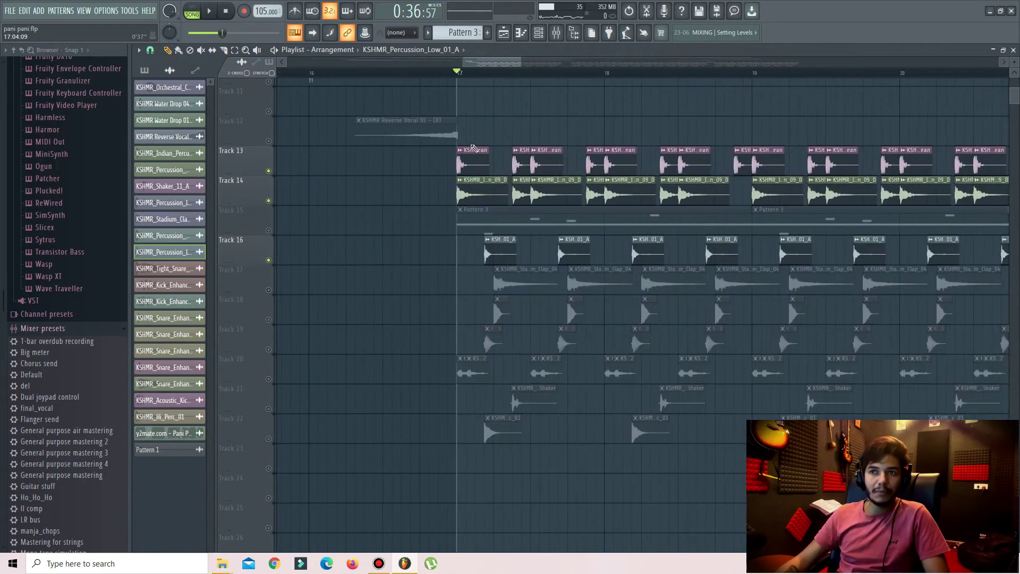
left_click(276, 291)
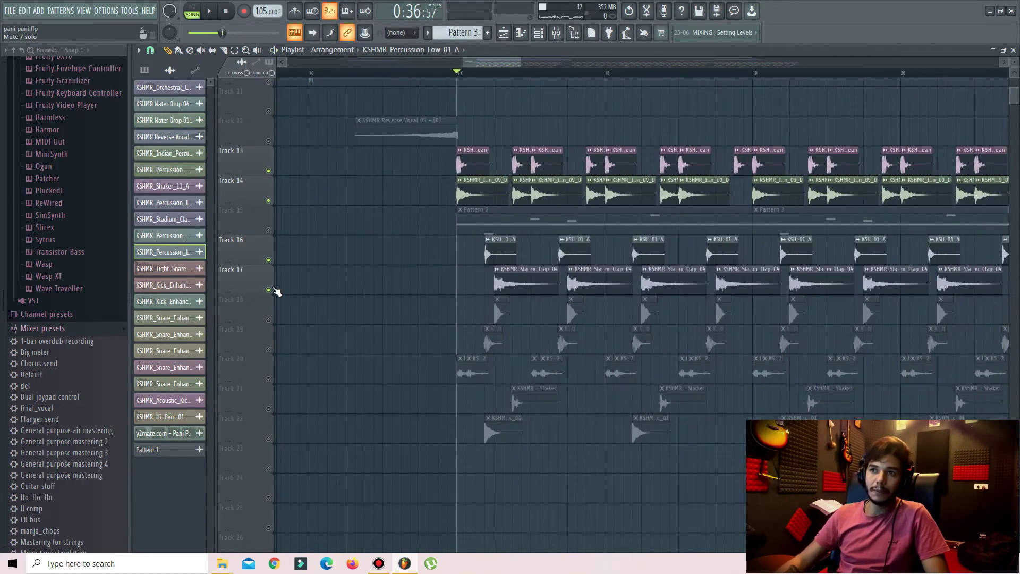
double_click(538, 270)
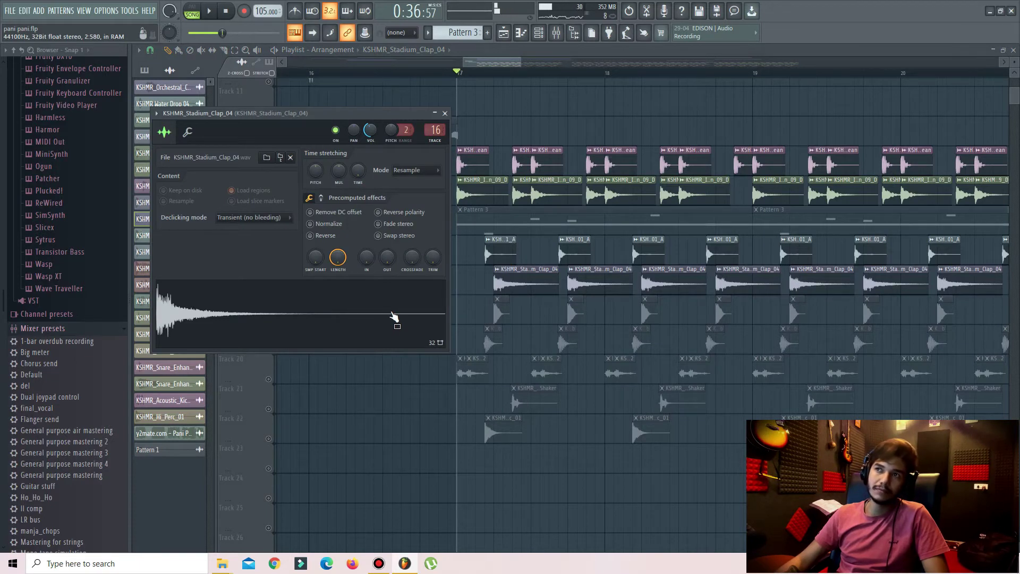
left_click(446, 114)
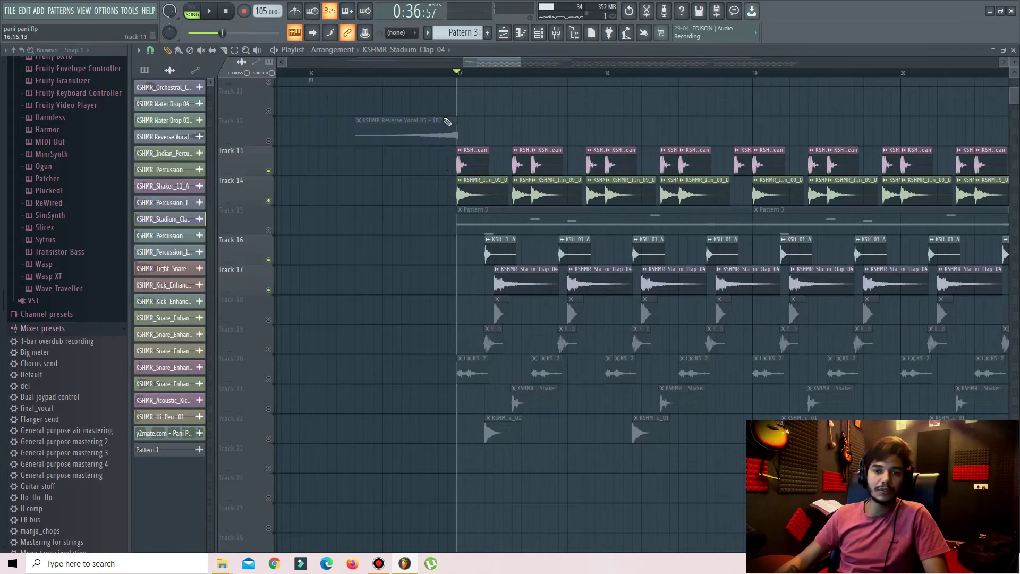
key("space")
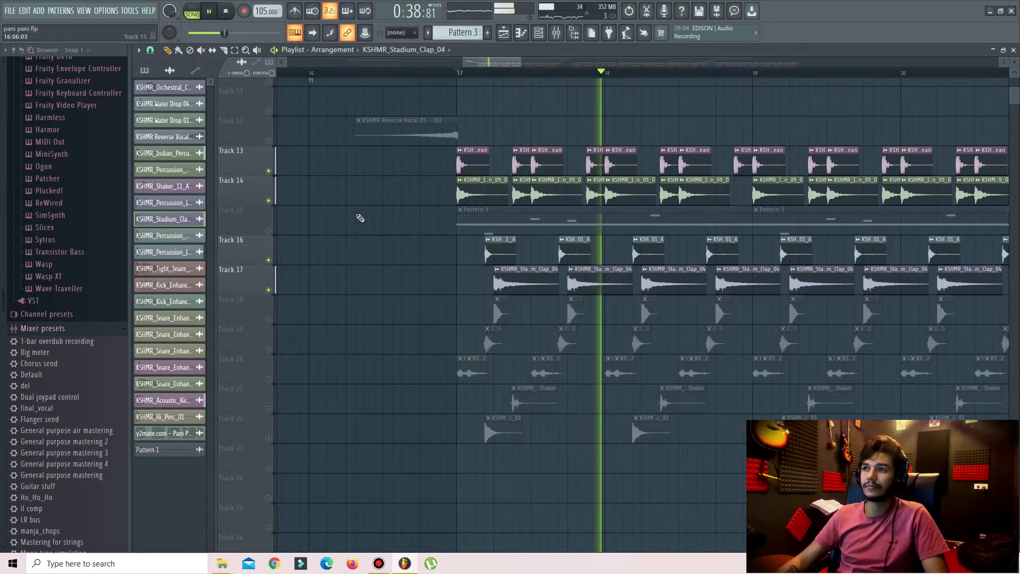
key("space")
- Solo Track 18 and audition its KSHMR_Tight_Snare_15_C# clip twice from bar 17
left_click(268, 321)
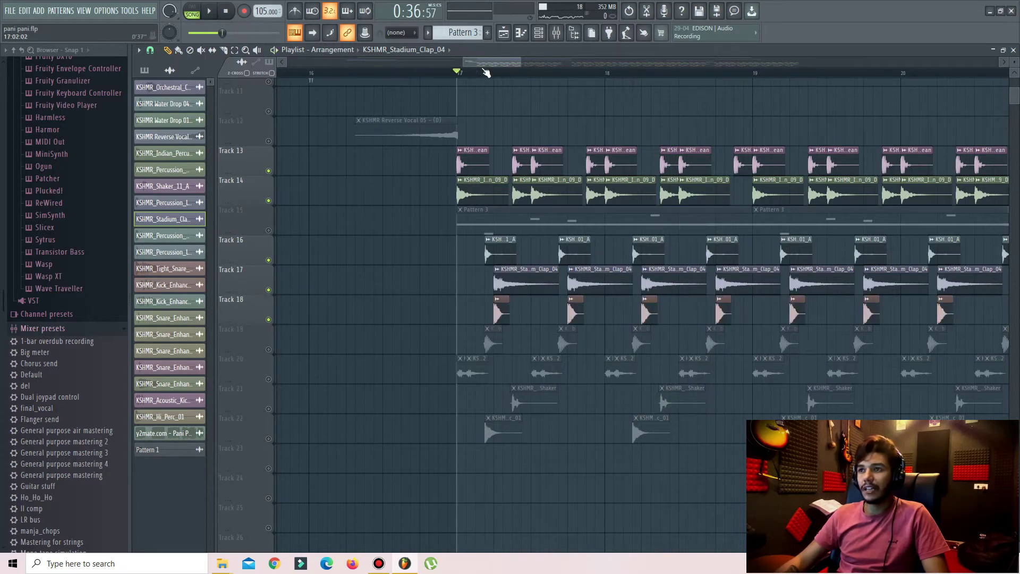
scroll(486, 73, "up", 5)
scroll(633, 100, "down", 2)
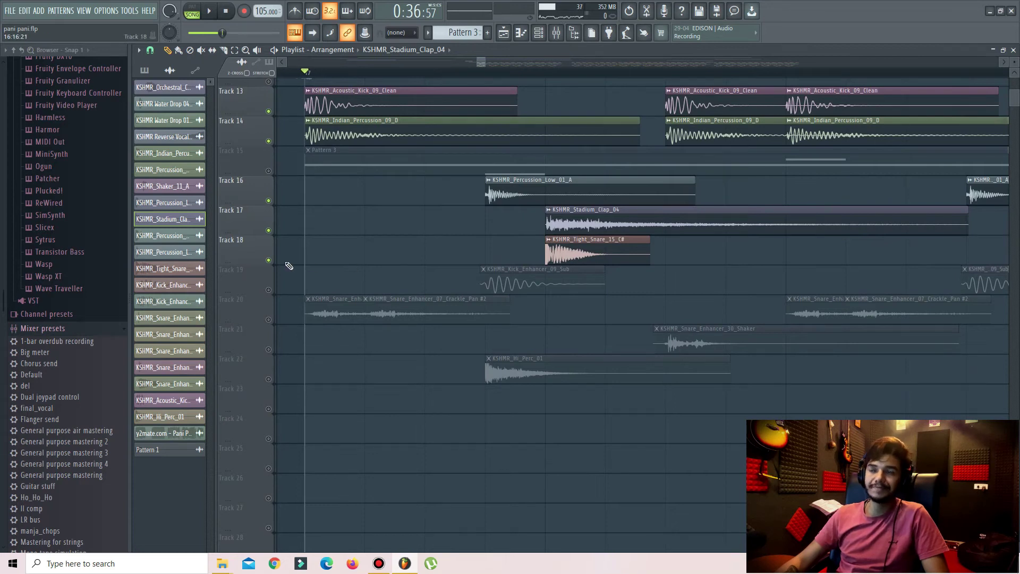
right_click(269, 261)
key("space")
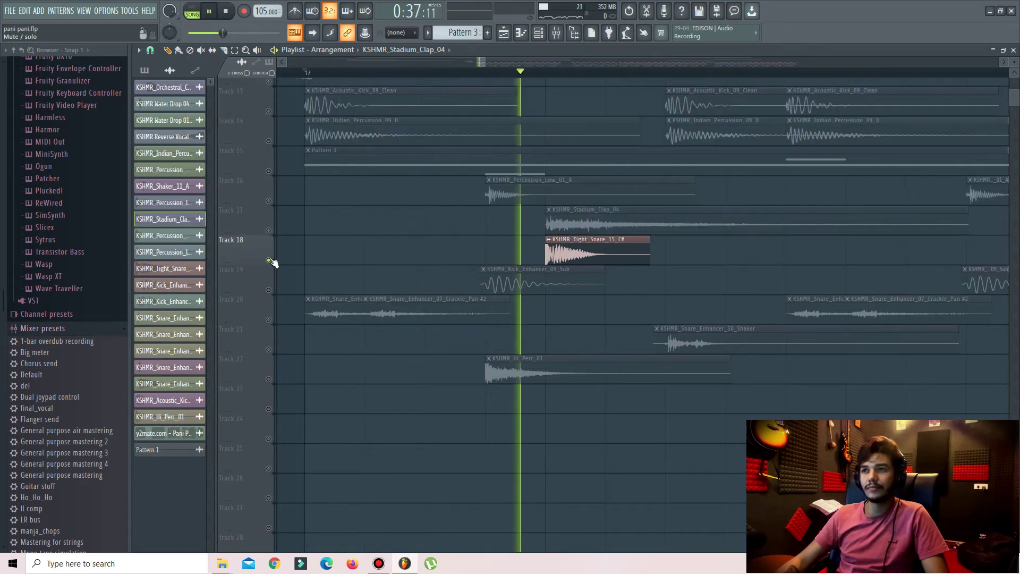
key("space")
key("space")
key("space")
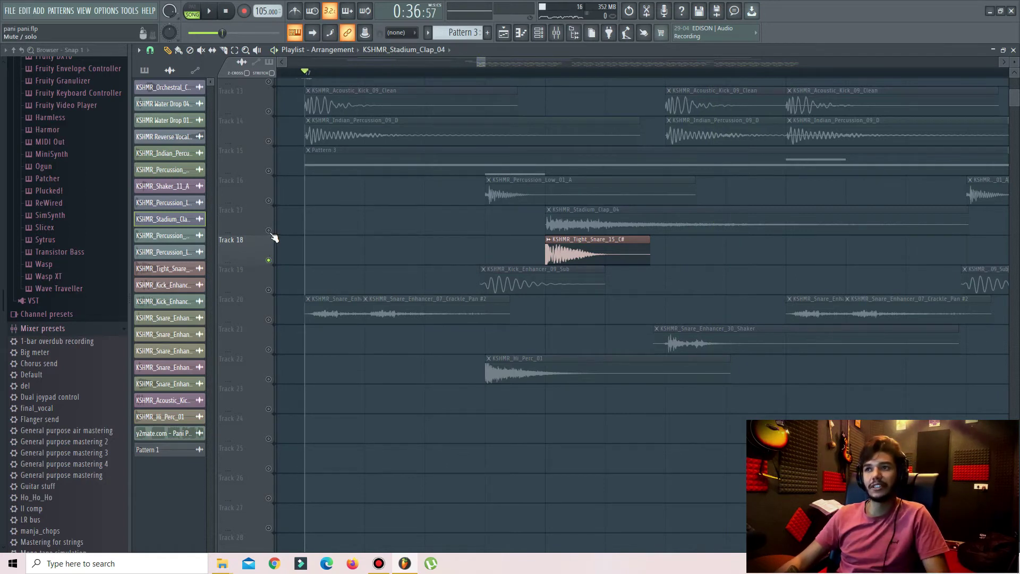
- Unmute Track 17 and play its stadium clap together with the tight snare on Track 18
left_click(269, 230)
key("space")
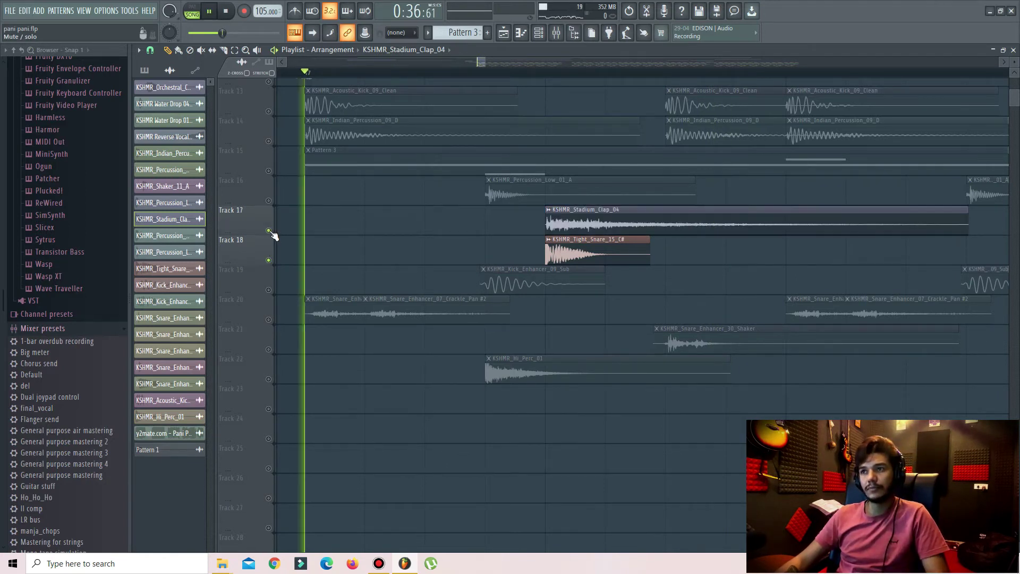
key("space")
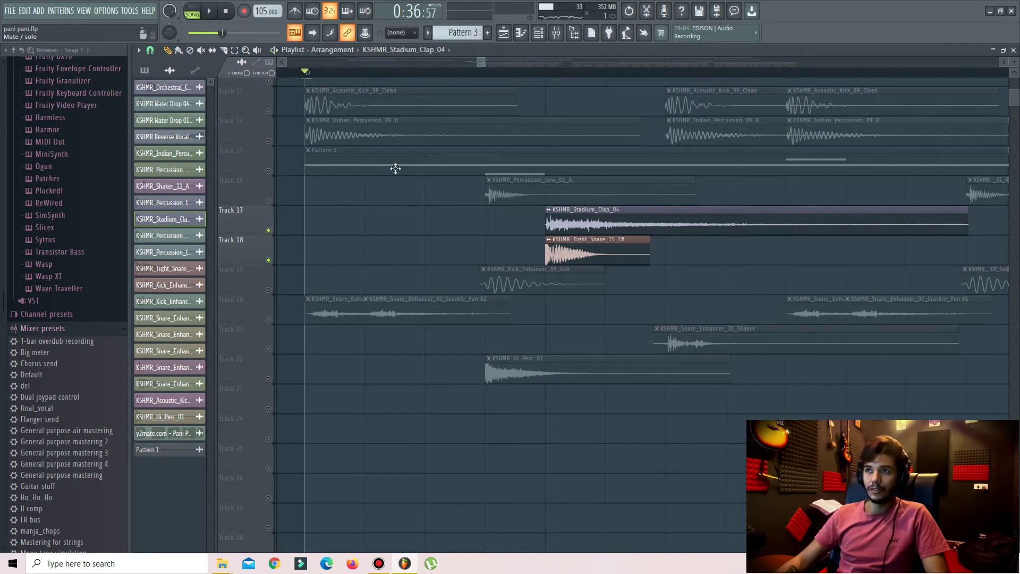
scroll(590, 71, "down", 4)
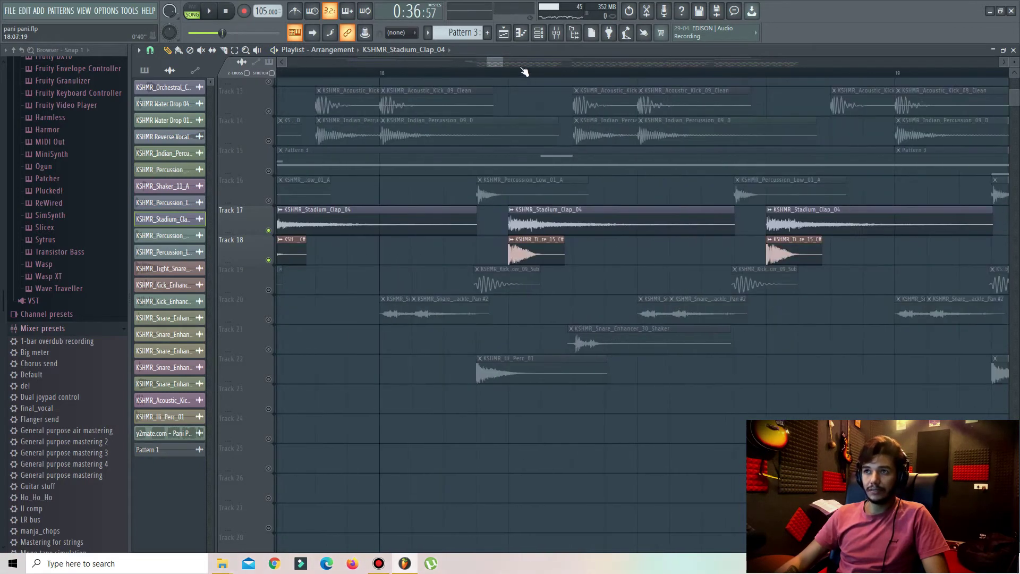
mouse_move(493, 64)
left_mouse_down()
mouse_move(457, 61)
mouse_move(479, 60)
left_mouse_up()
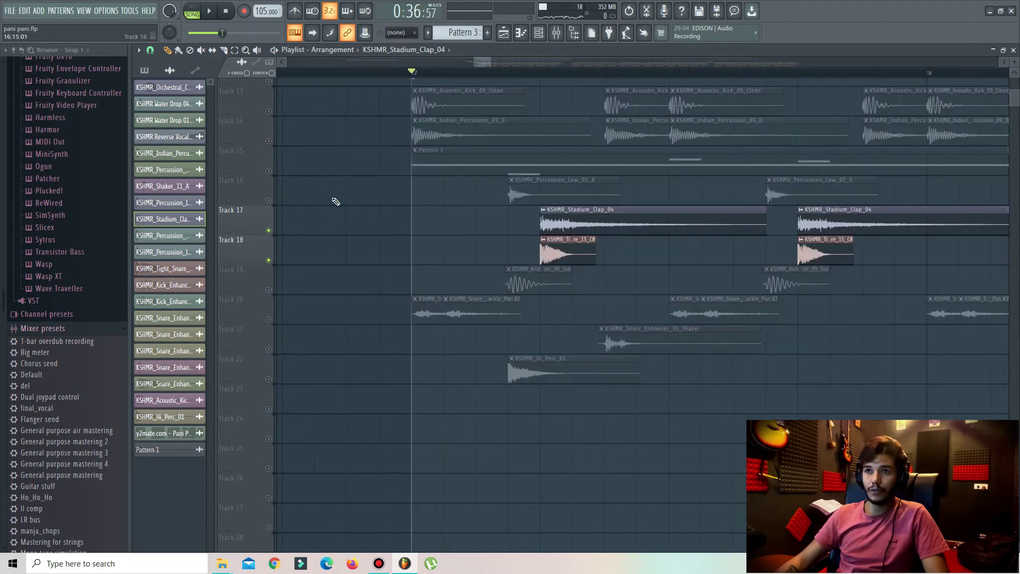
- Unmute Tracks 16 and 19 alongside the clap and snare, then solo Track 16
left_click(269, 201)
left_click(269, 290)
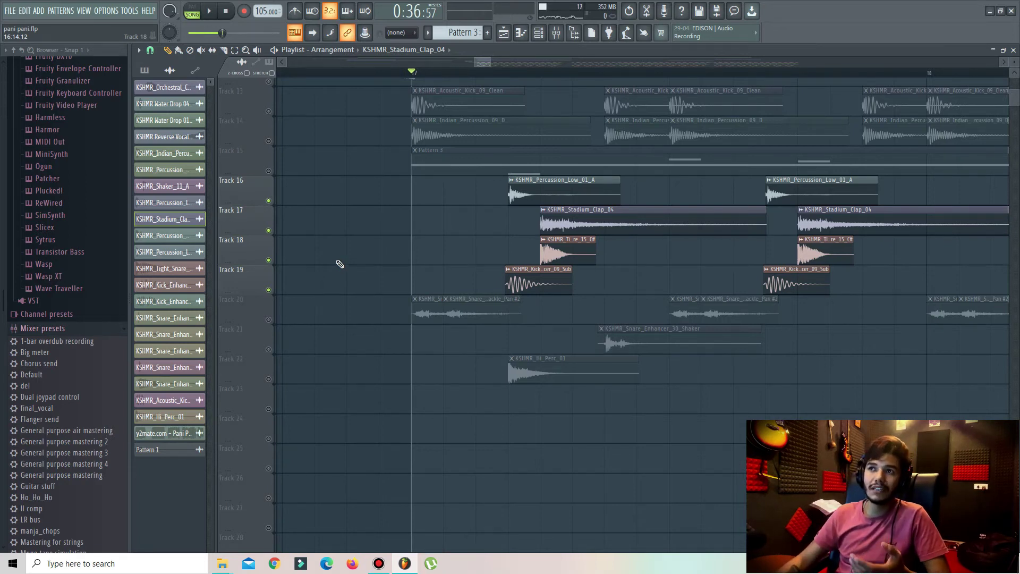
right_click(269, 201)
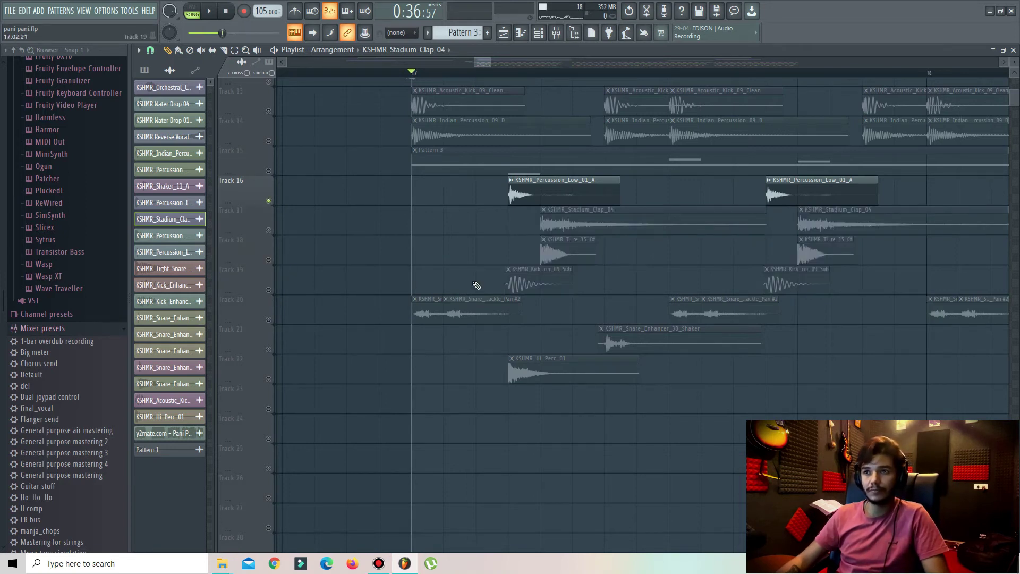
- Solo Track 19 and play its kick enhancer clips, then unmute Track 16 and play both layers together
right_click(269, 290)
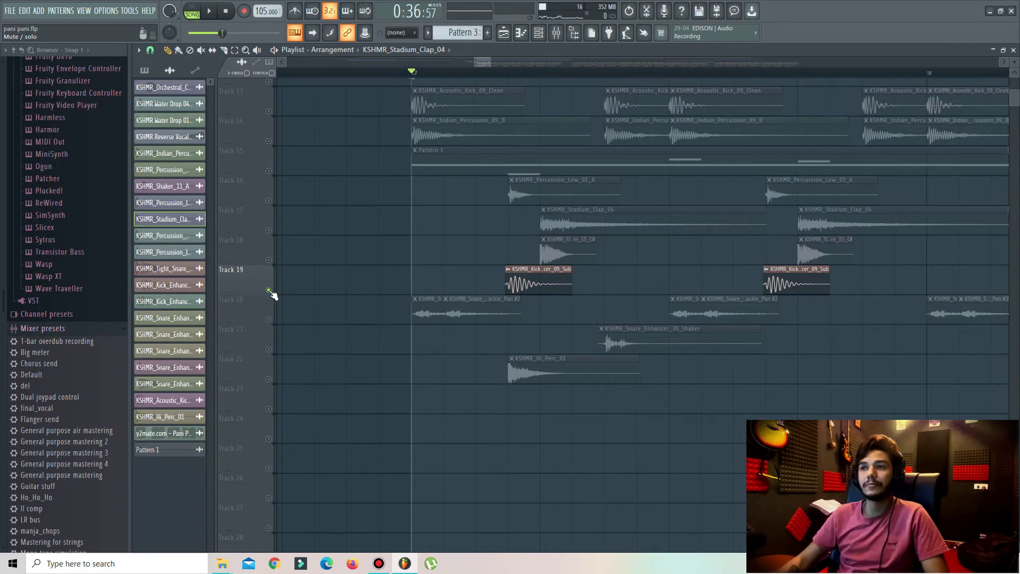
key("space")
key("space")
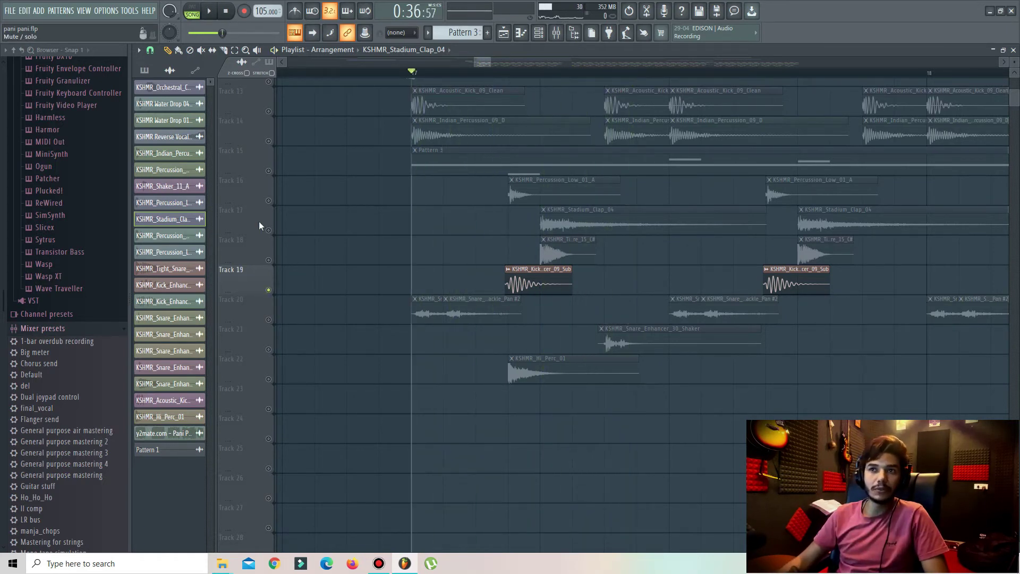
left_click(269, 201)
key("space")
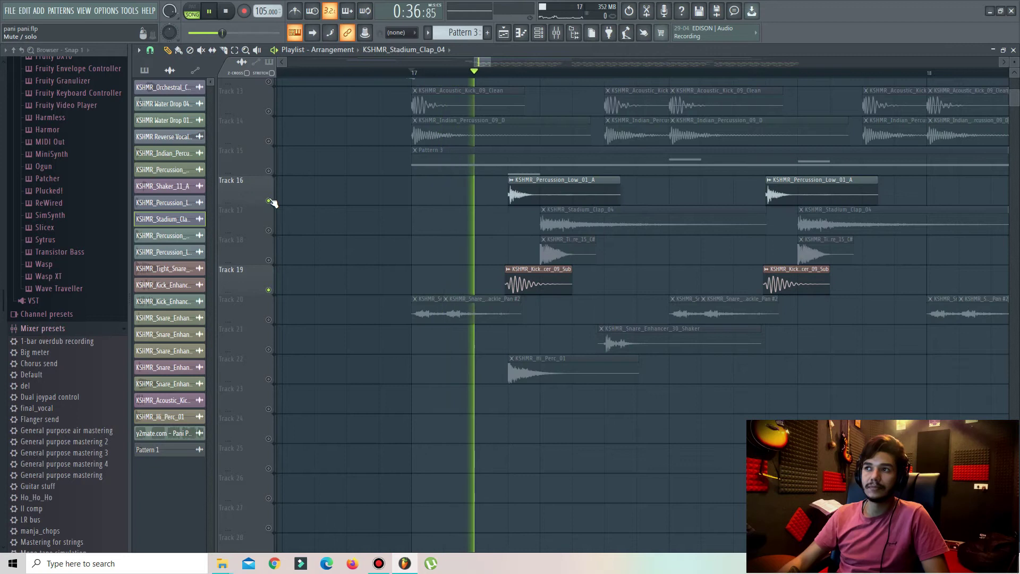
key("space")
- Solo Track 20 and audition its KSHMR_Snare_Enhancer_07_Crackle_Pan clips twice from bar 17
left_click(268, 320, "ctrl")
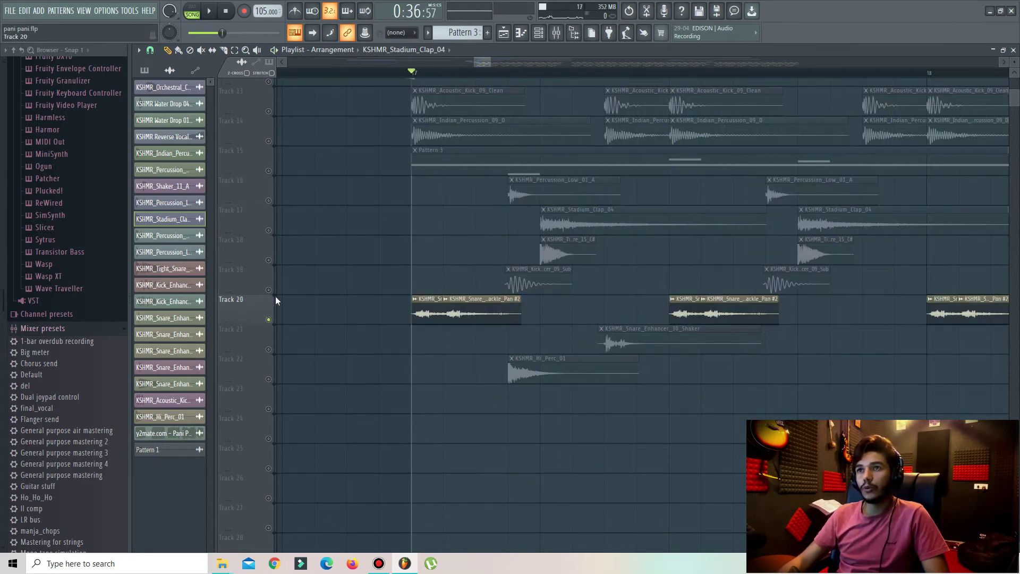
scroll(417, 70, "up", 3)
scroll(456, 122, "down", 1)
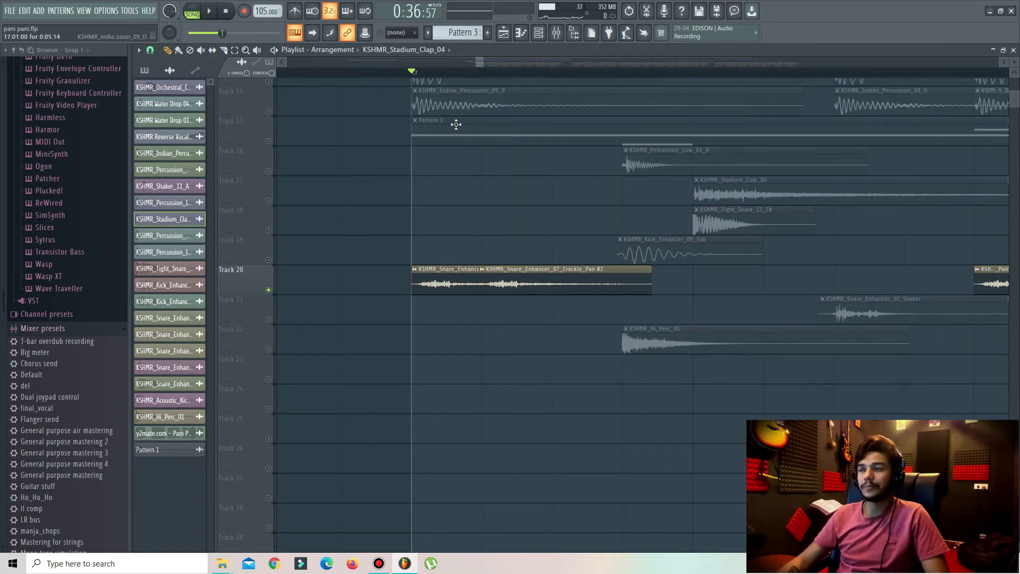
key("space")
scroll(456, 125, "down", 2)
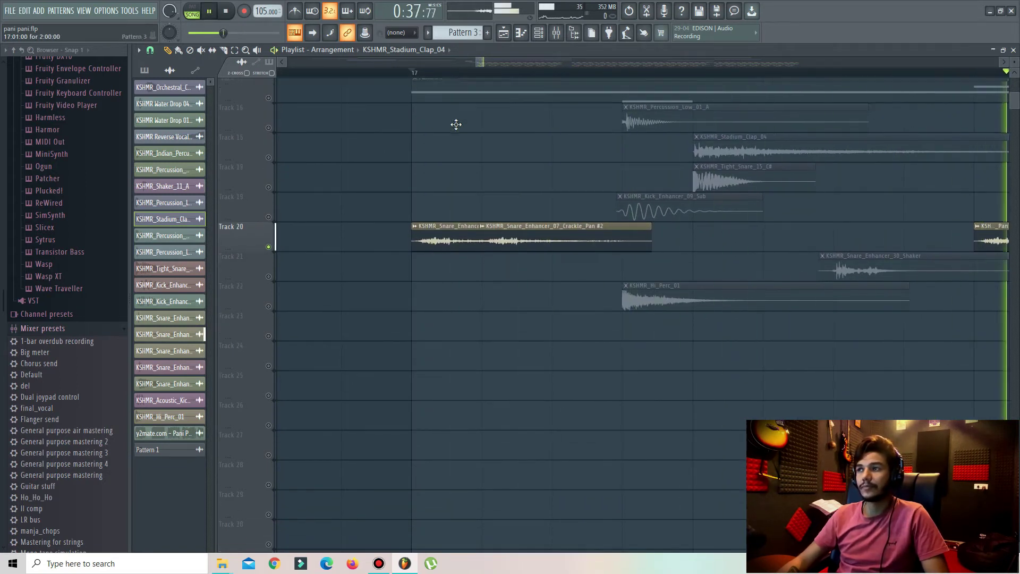
scroll(461, 79, "down", 4)
key("space")
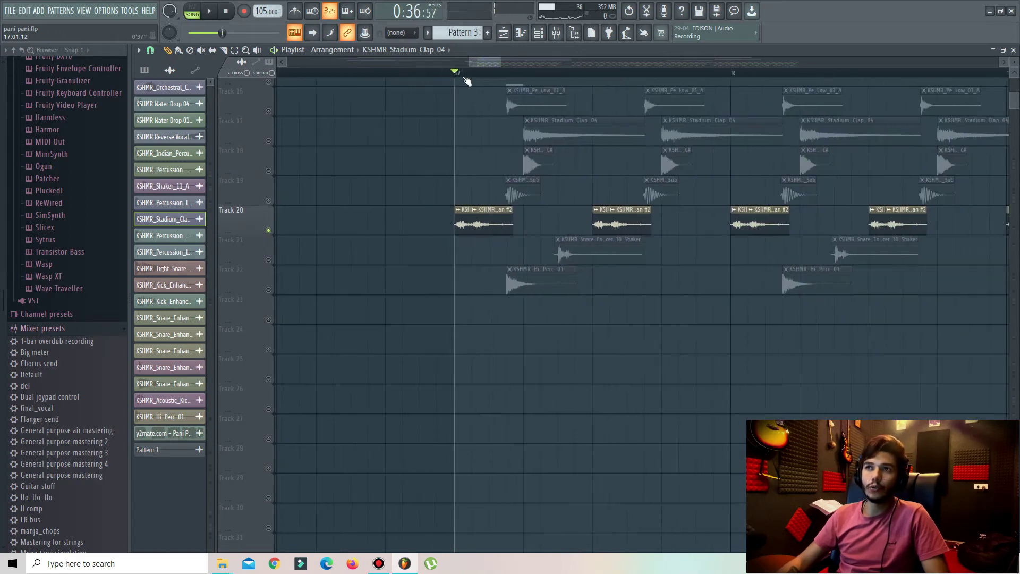
scroll(466, 80, "down", 1)
key("space")
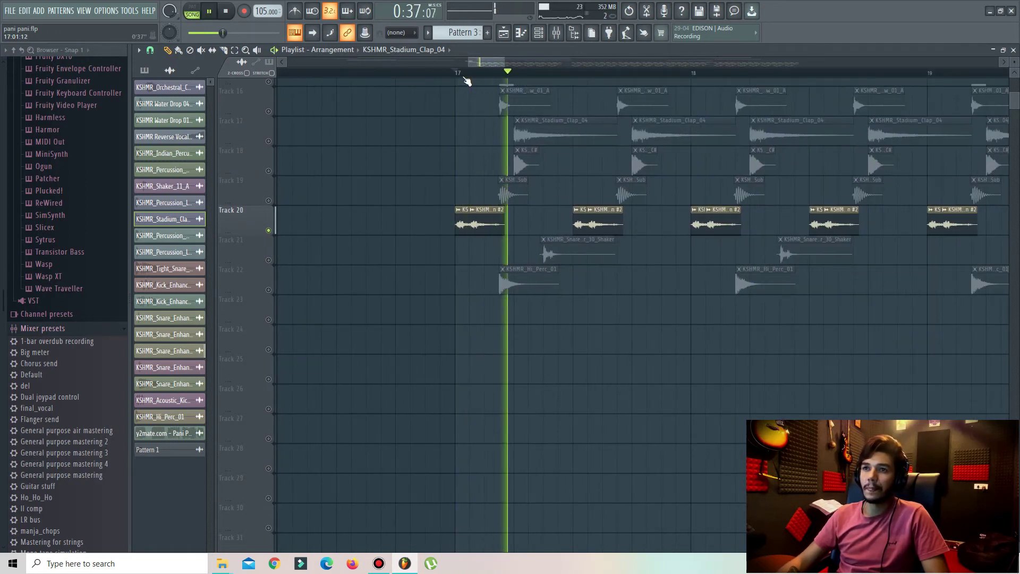
key("space")
- Unmute Track 21 and play its shaker clips together with Track 20 from bar 17 past bar 19, then stop
left_click(269, 260)
scroll(577, 225, "up", 4)
scroll(583, 78, "up", 2)
key("space")
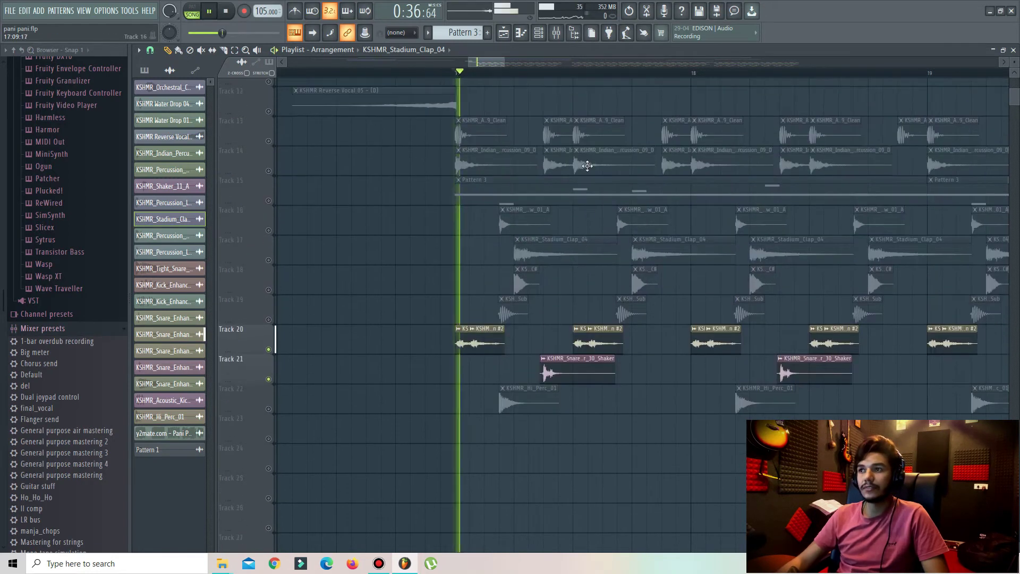
scroll(583, 79, "down", 1)
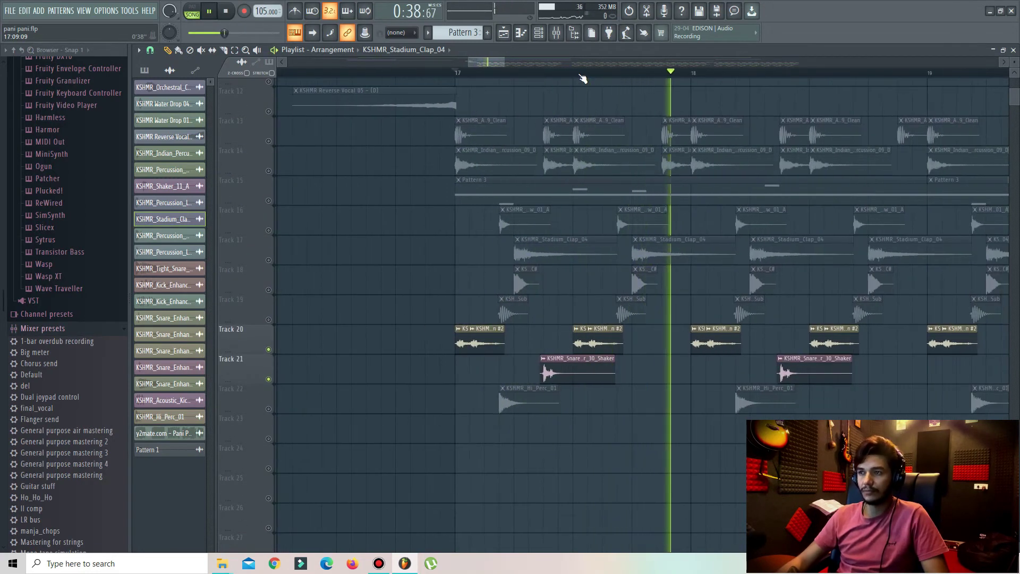
scroll(583, 79, "down", 2)
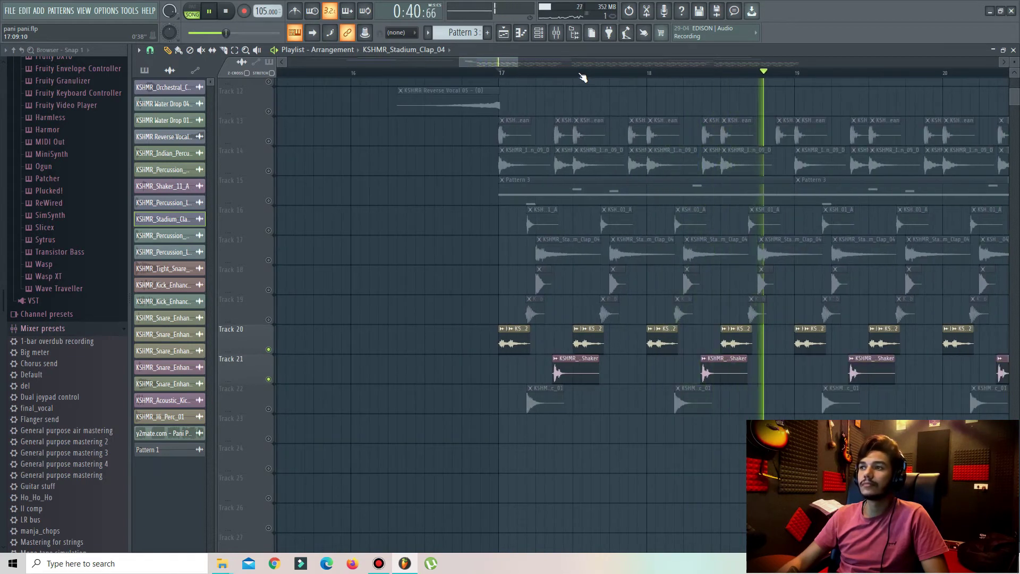
scroll(583, 79, "down", 1)
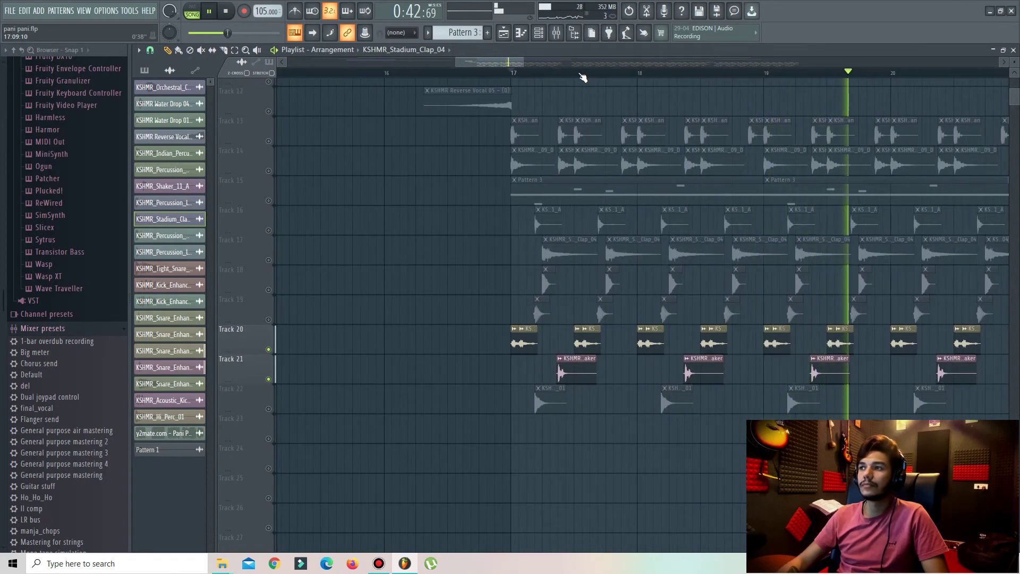
key("space")
- Unmute Track 22 and play its KSHMR_Hi_Perc_01 clips with Tracks 20 and 21, then stop playback
left_click(268, 408)
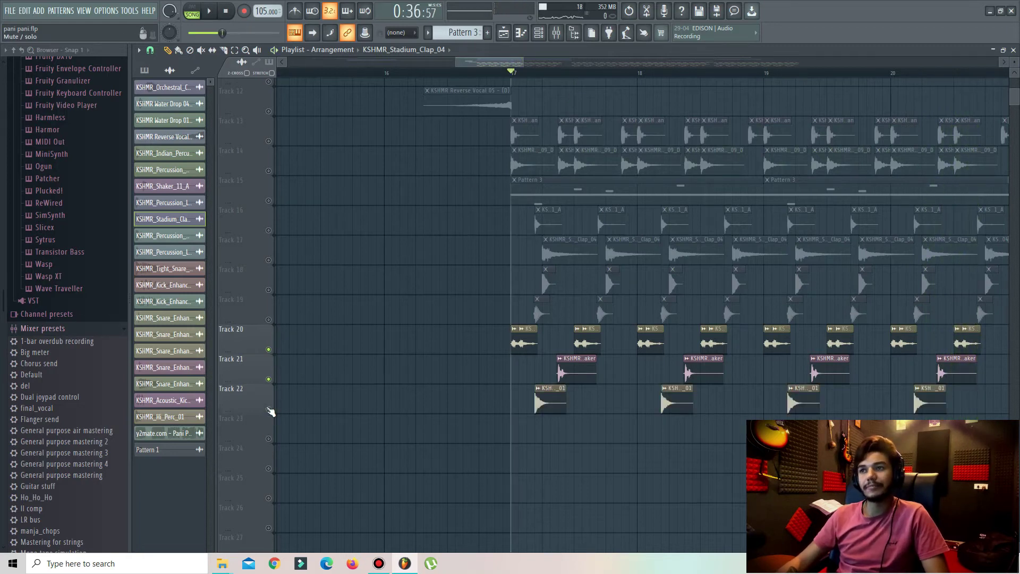
key("space")
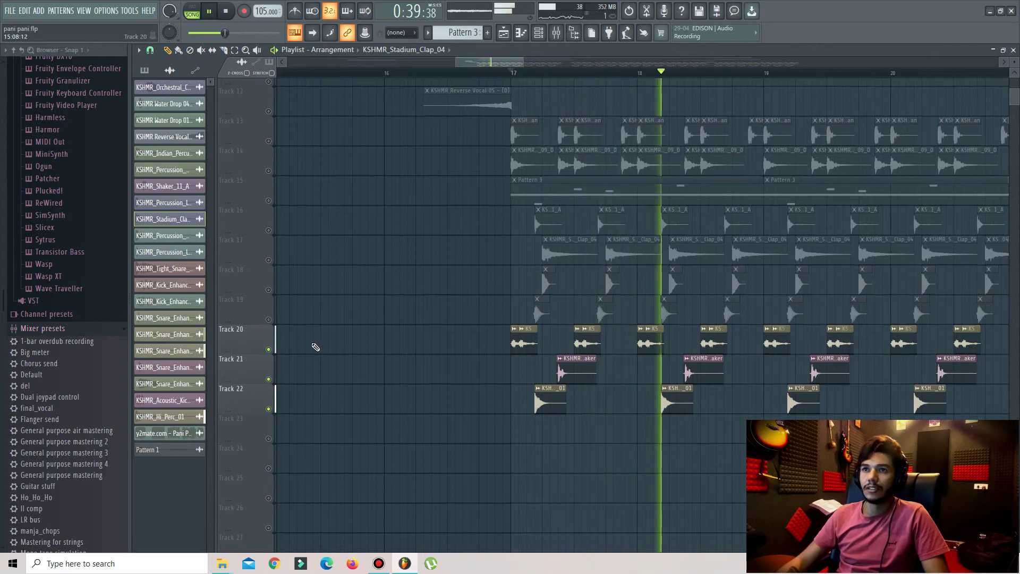
scroll(231, 81, "up", 1)
left_click(212, 11)
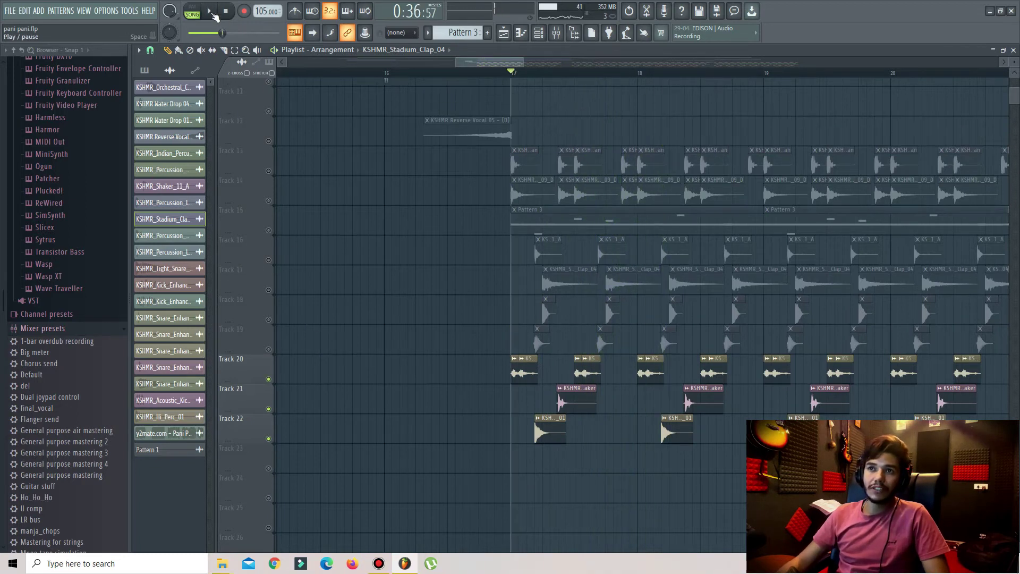
- Unmute Tracks 13 to 19 and start playing the full percussion arrangement of Tracks 13 to 22 from bar 17
left_click(269, 171)
left_click(269, 201)
left_click(269, 230)
left_click(269, 261)
left_click(269, 290)
key("space")
left_click(269, 320)
left_click(269, 349)
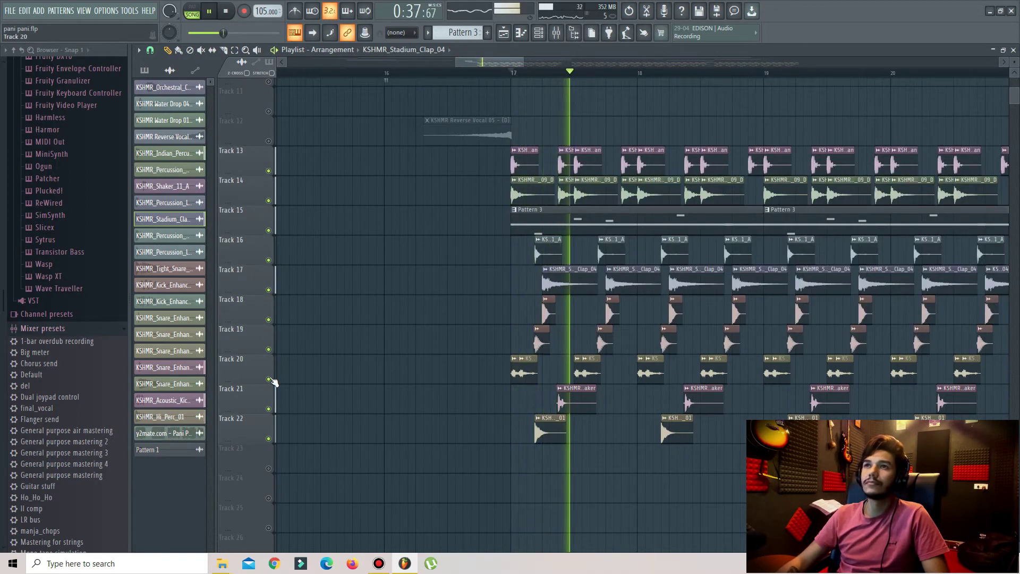
scroll(414, 77, "down", 5)
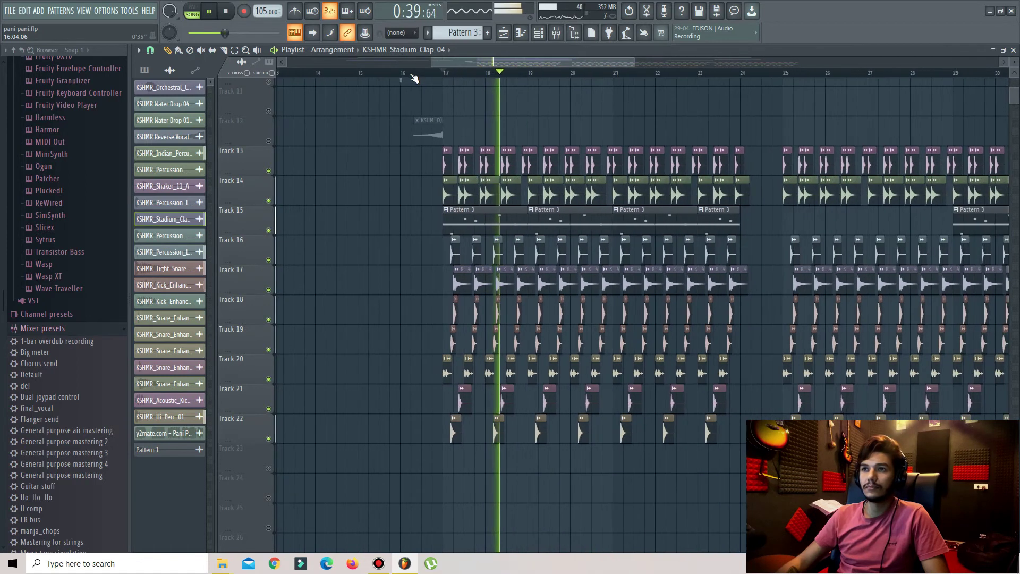
scroll(413, 78, "down", 4)
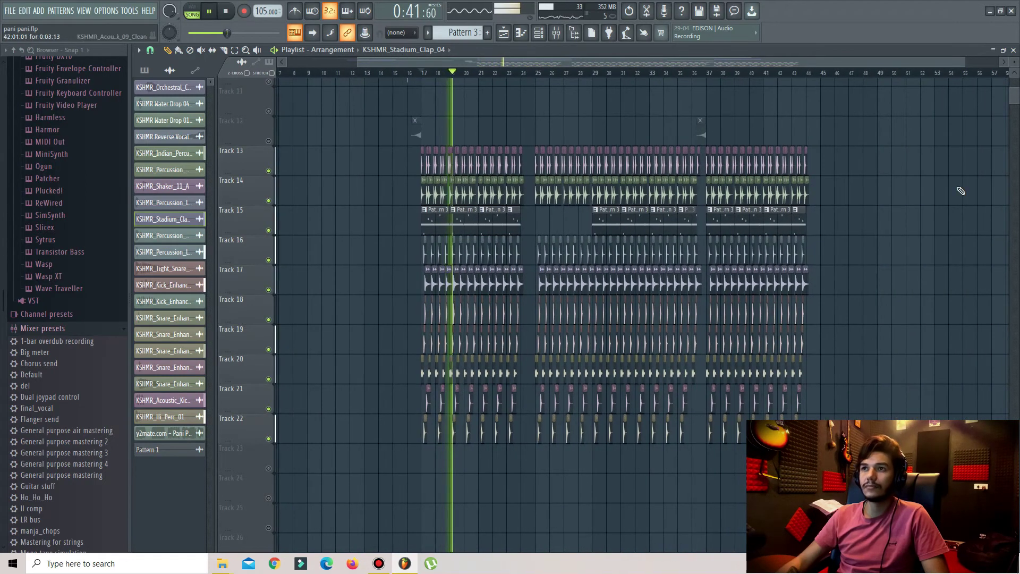
scroll(964, 191, "up", 3)
scroll(967, 193, "up", 5)
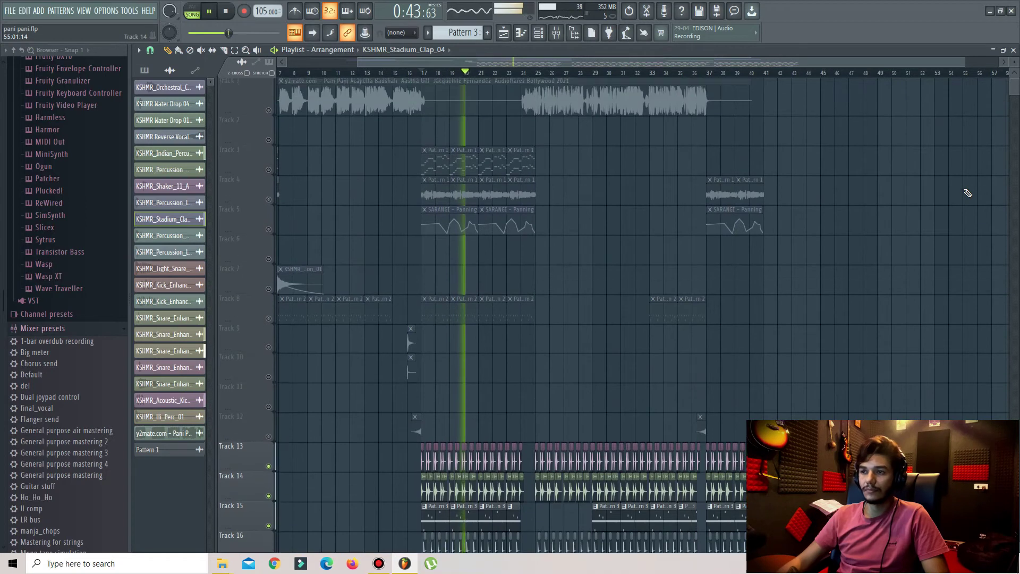
scroll(965, 192, "down", 1)
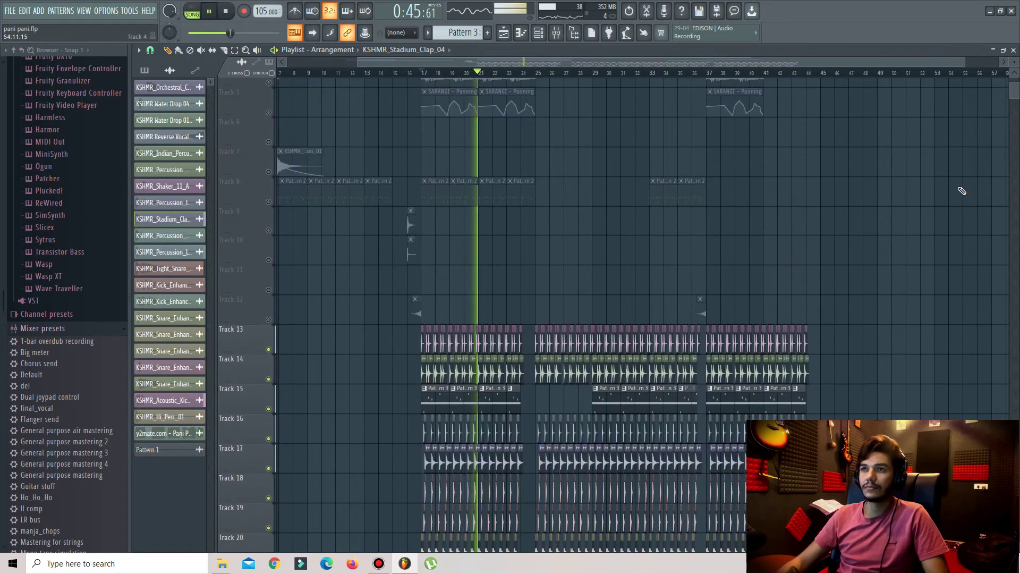
- Listen to the percussion arrangement of Tracks 13 to 22 past bar 22, then stop playback
scroll(961, 190, "up", 1)
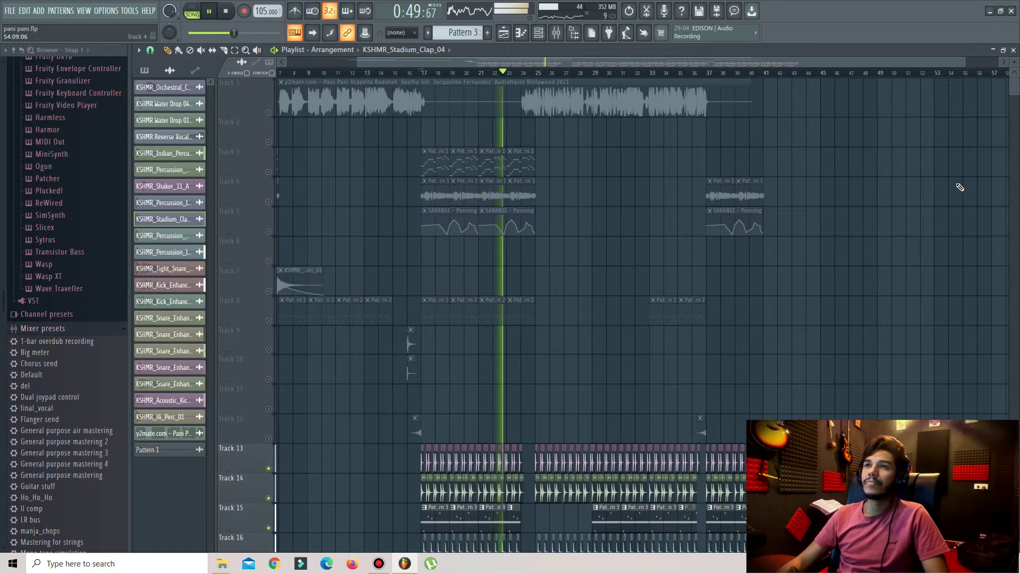
key("space")
scroll(960, 187, "down", 4)
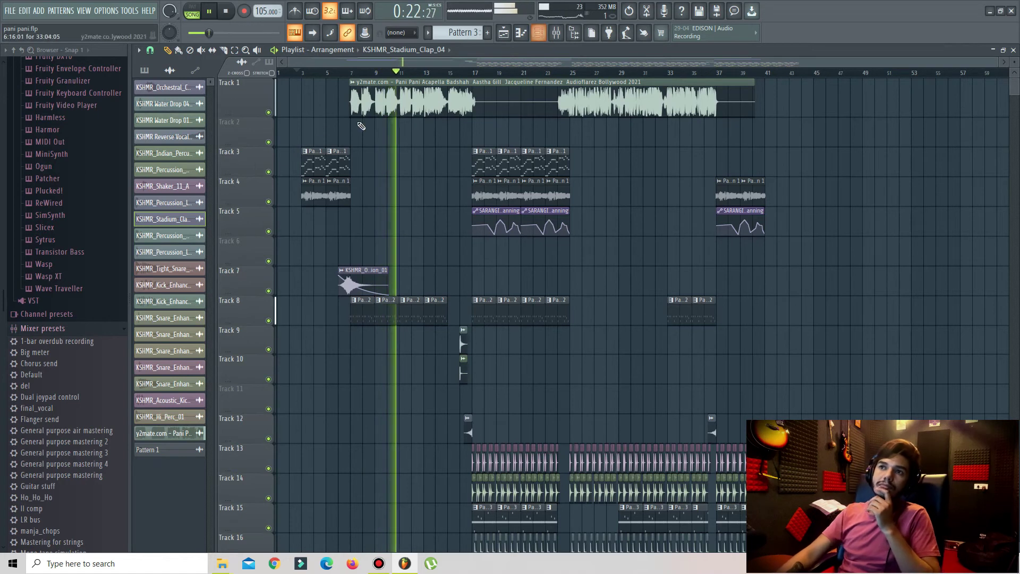
- Compare the full mix with and without the Track 1 acapella by muting and unmuting it twice during the first vocal section
left_click(269, 113)
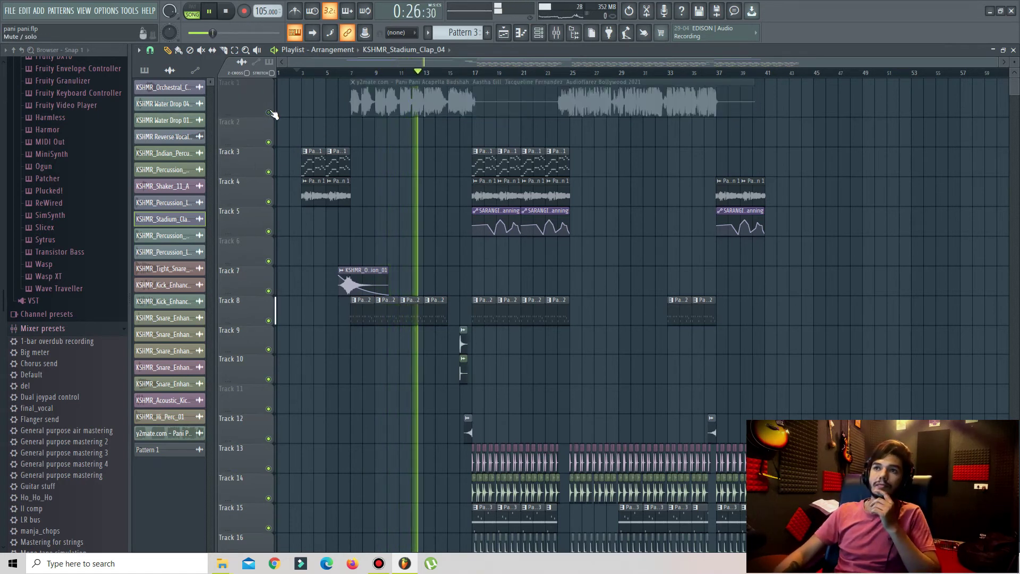
left_click(269, 112)
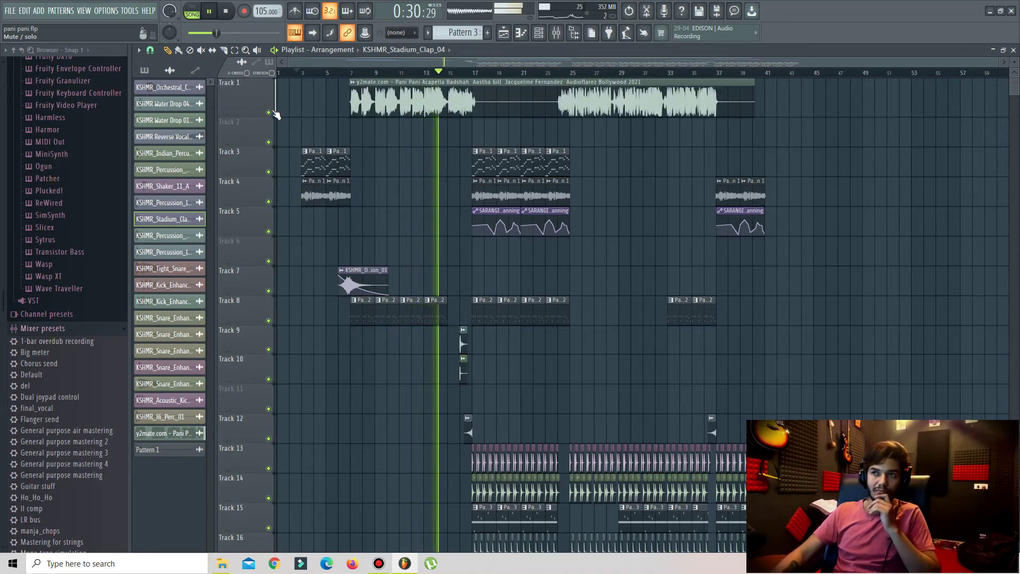
left_click(274, 112)
left_click(273, 113)
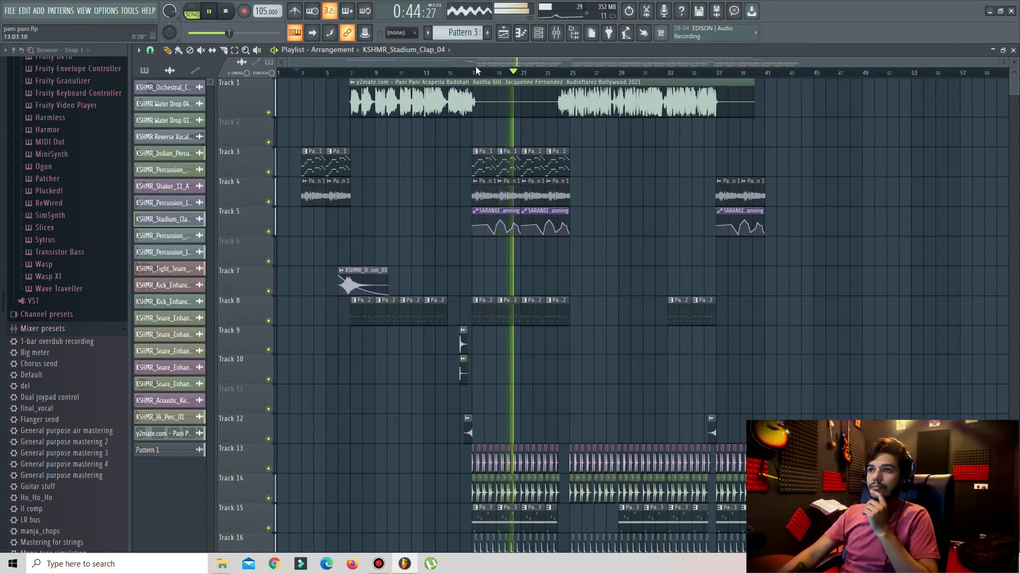
- Review the layered tracks of the first drop while the full arrangement plays from about bar 20 to bar 25
scroll(477, 71, "up", 4)
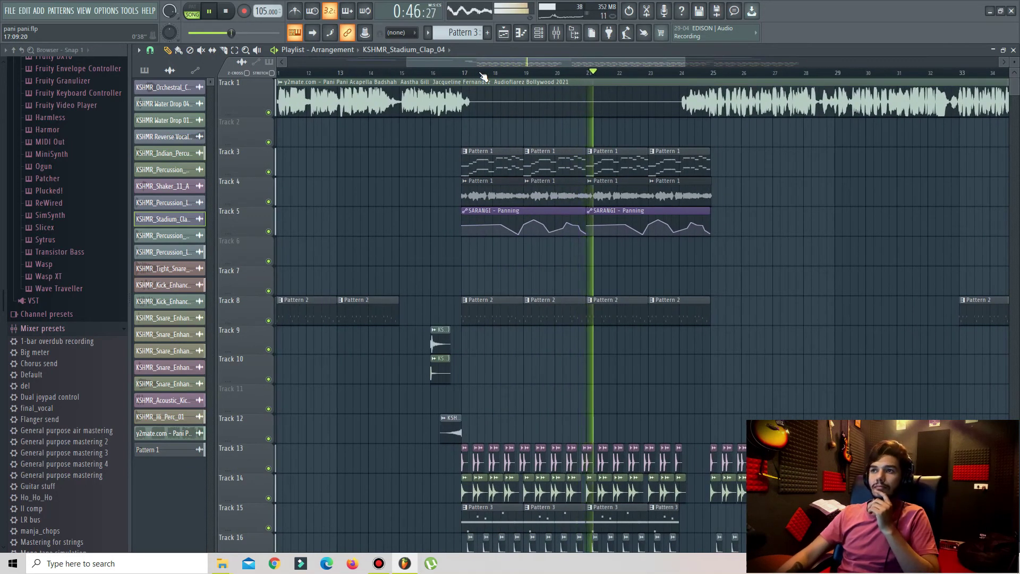
scroll(483, 76, "down", 4)
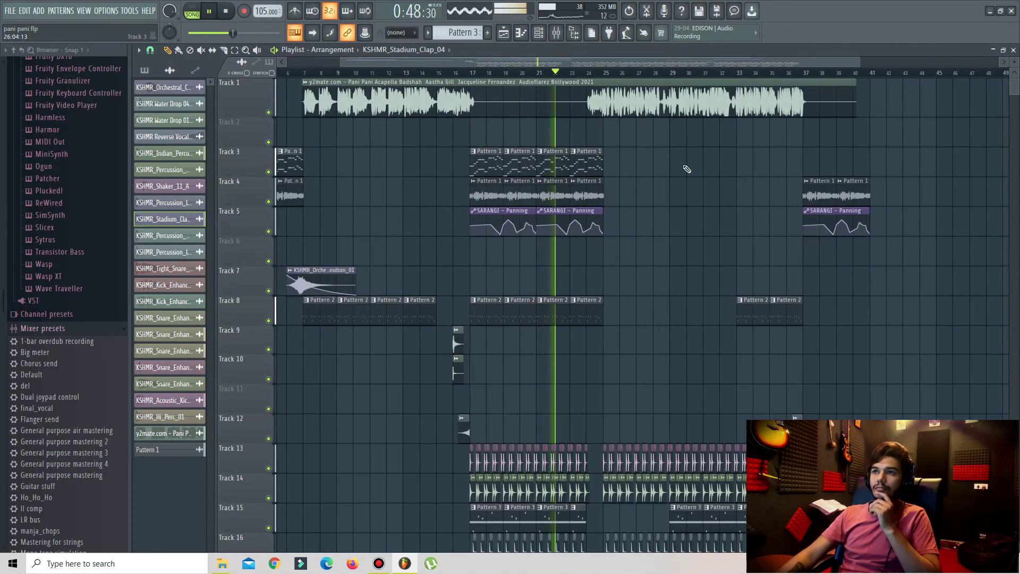
scroll(740, 186, "down", 3)
scroll(741, 186, "up", 2)
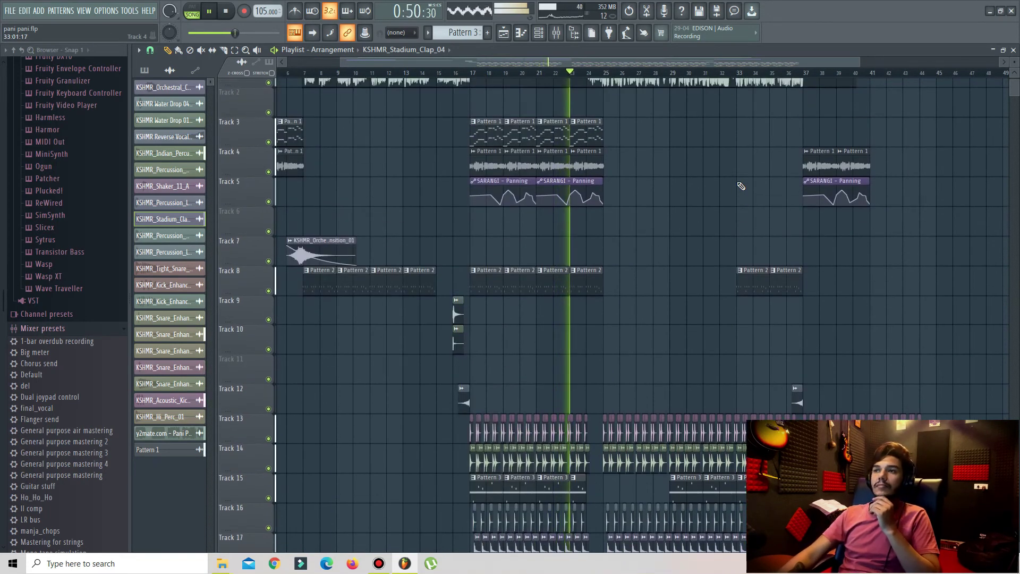
scroll(742, 186, "up", 1)
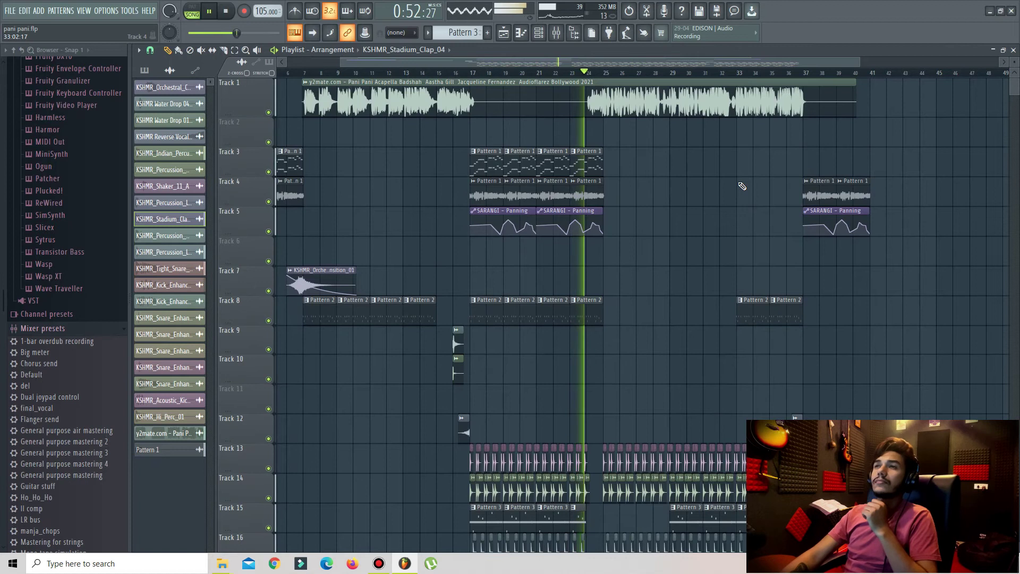
scroll(742, 185, "down", 1)
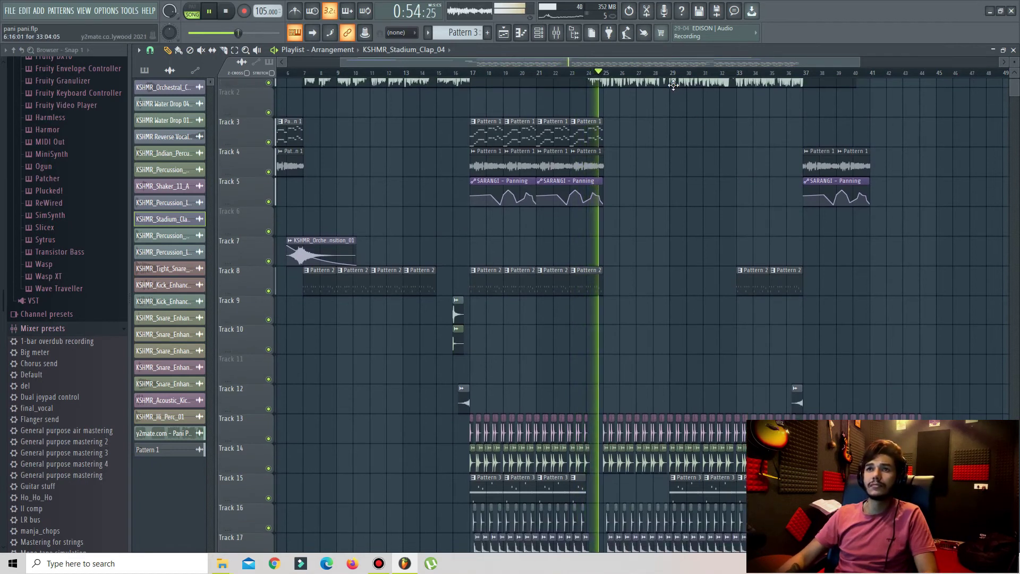
scroll(329, 144, "up", 1)
- Repeatedly mute and unmute the Track 1 acapella while the second vocal section plays from bar 25, ending with it unmuted
left_click(270, 113)
left_click(270, 113)
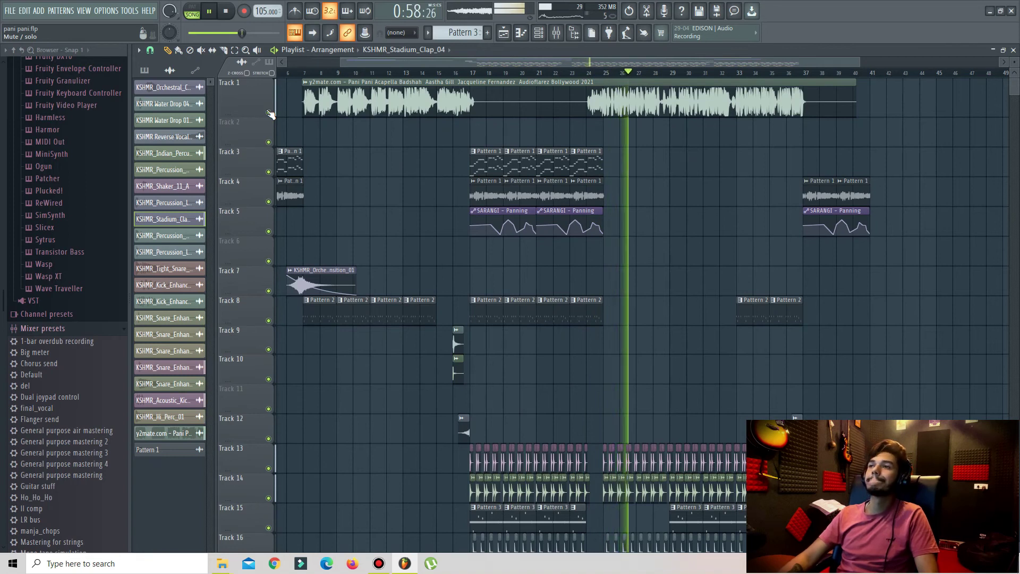
left_click(269, 113)
left_click(270, 114)
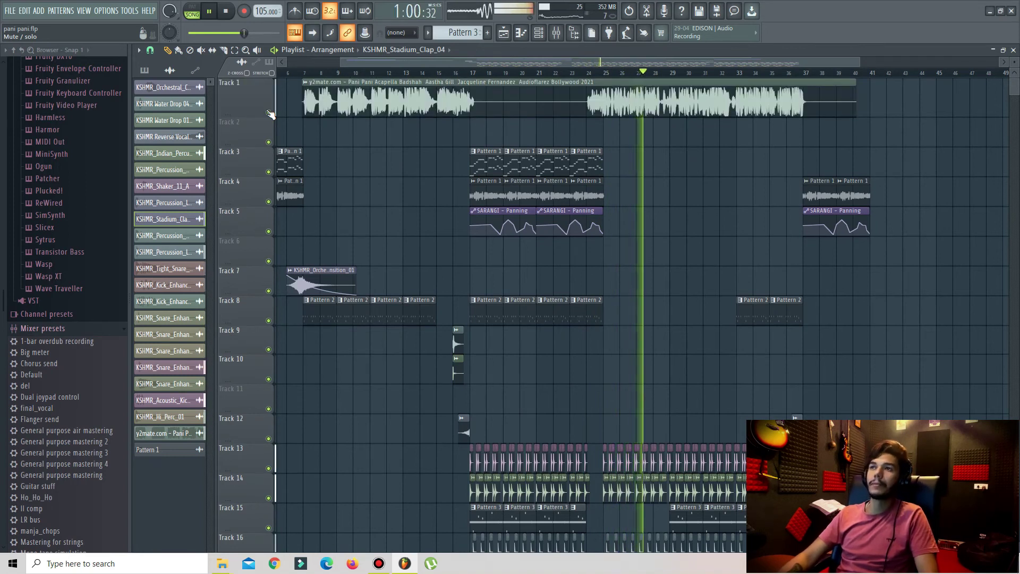
left_click(269, 114)
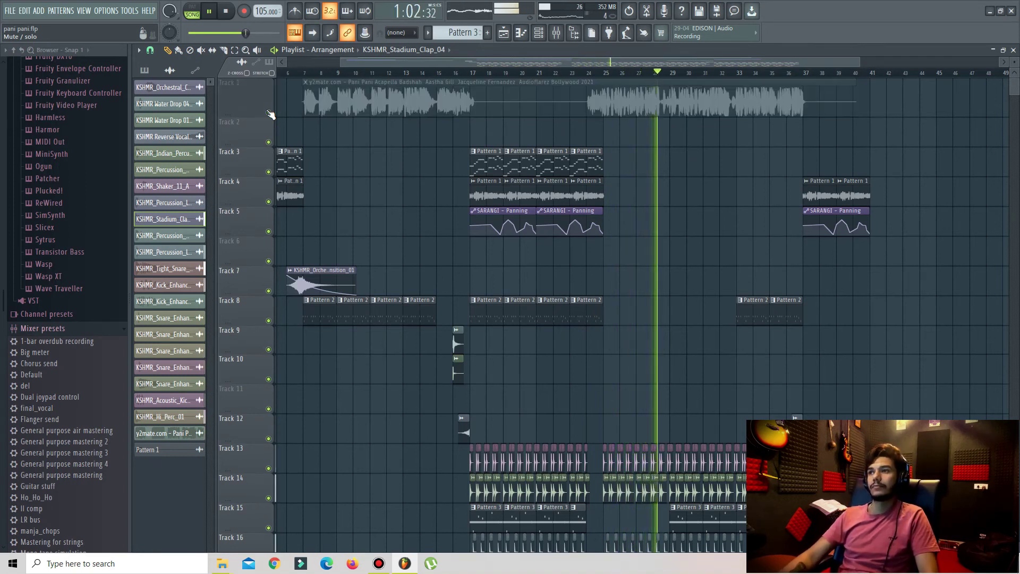
left_click(269, 113)
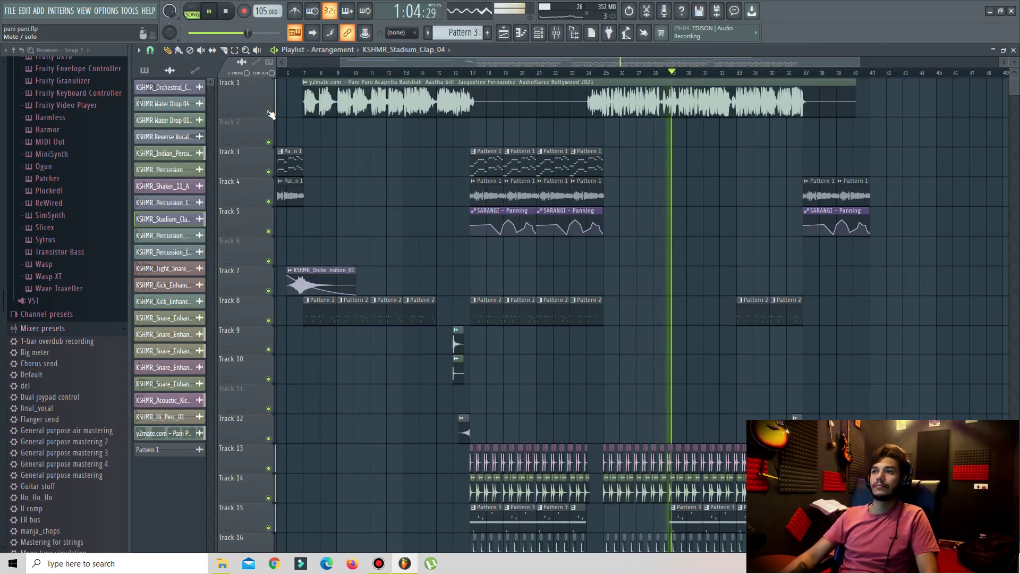
left_click(270, 113)
left_click(270, 113)
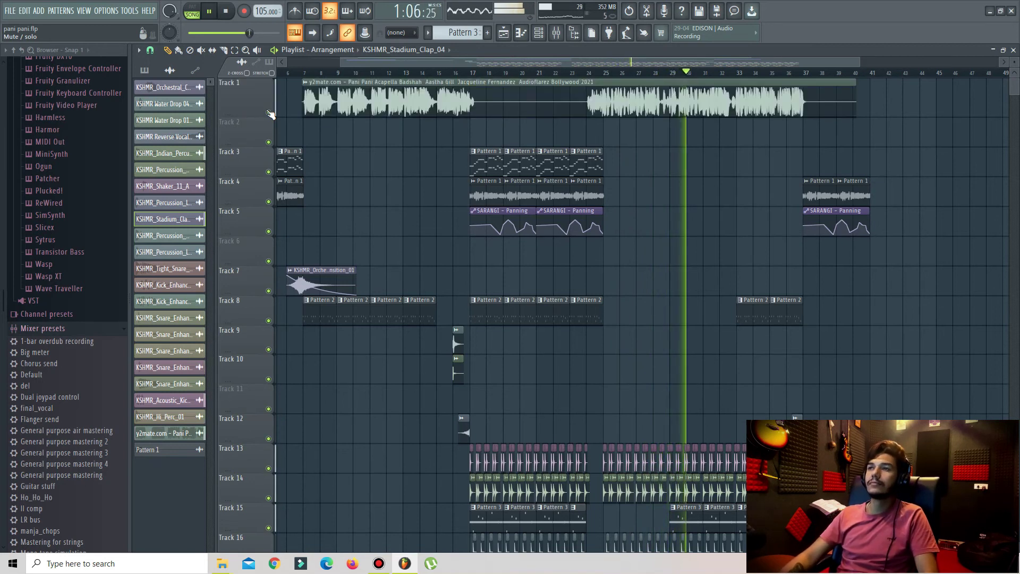
left_click(270, 113)
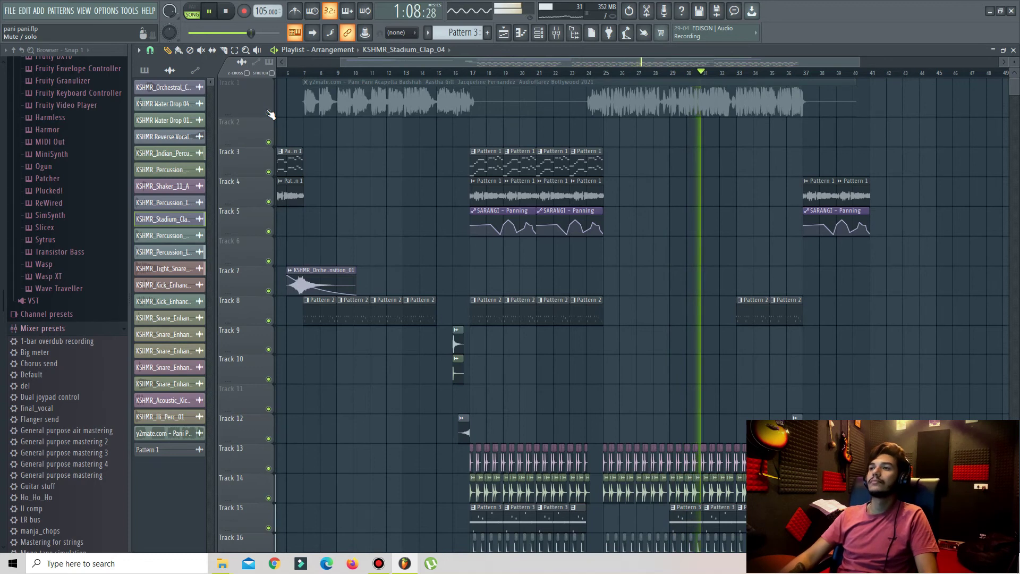
left_click(269, 114)
left_click(270, 113)
left_click(269, 113)
left_click(269, 113)
left_click(270, 113)
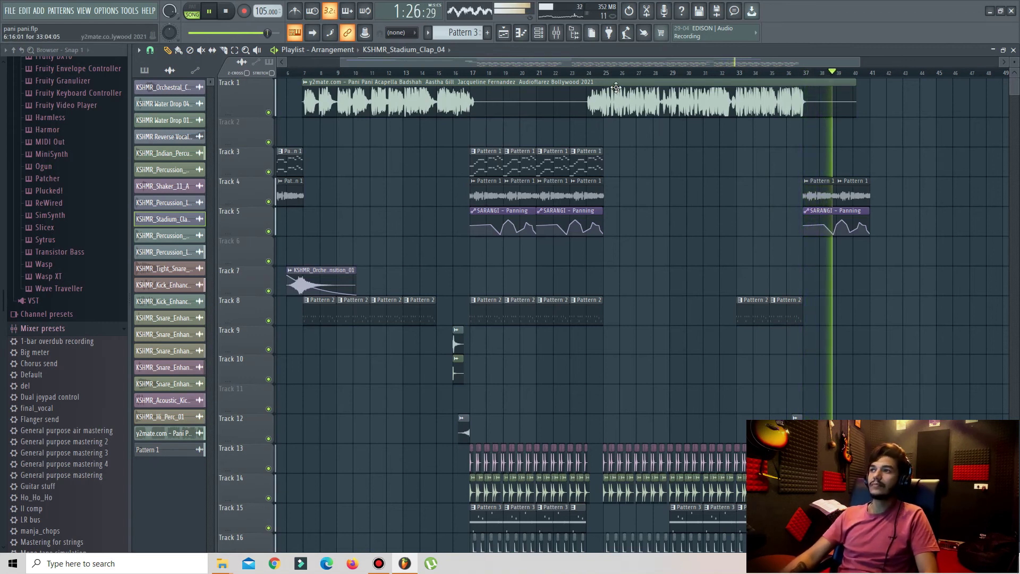
- Examine the final section from bar 37 across the melody and percussion tracks as it plays past bar 40, then stop playback
scroll(917, 139, "down", 1)
scroll(919, 139, "up", 1)
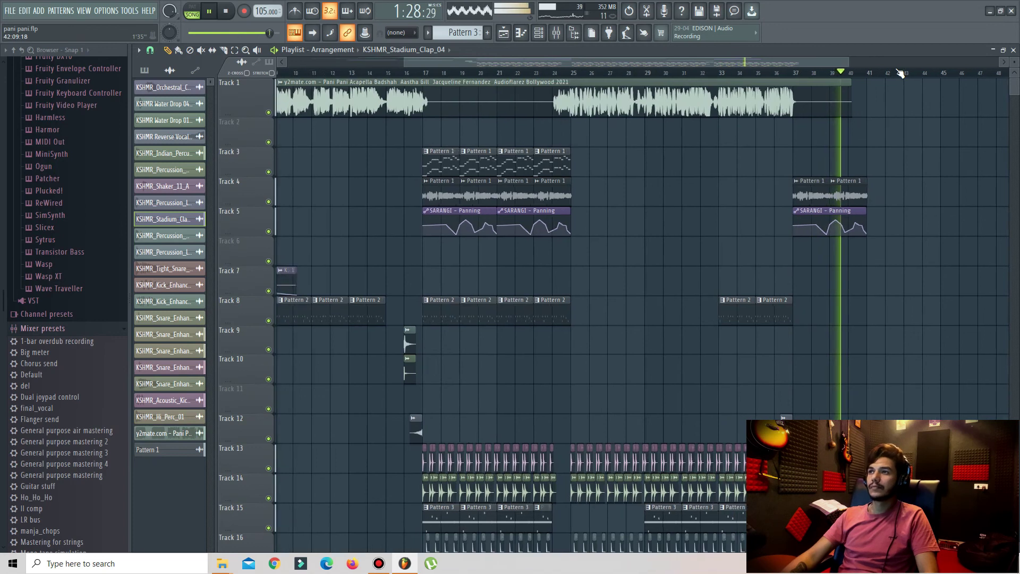
scroll(910, 95, "up", 3)
scroll(944, 129, "down", 3)
scroll(943, 129, "down", 2)
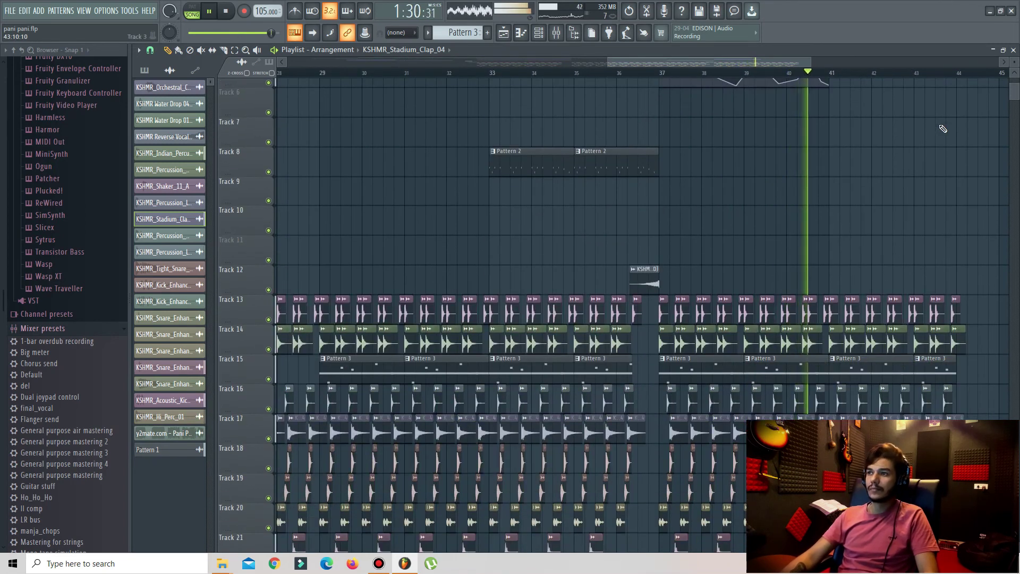
scroll(943, 129, "down", 1)
key("space")
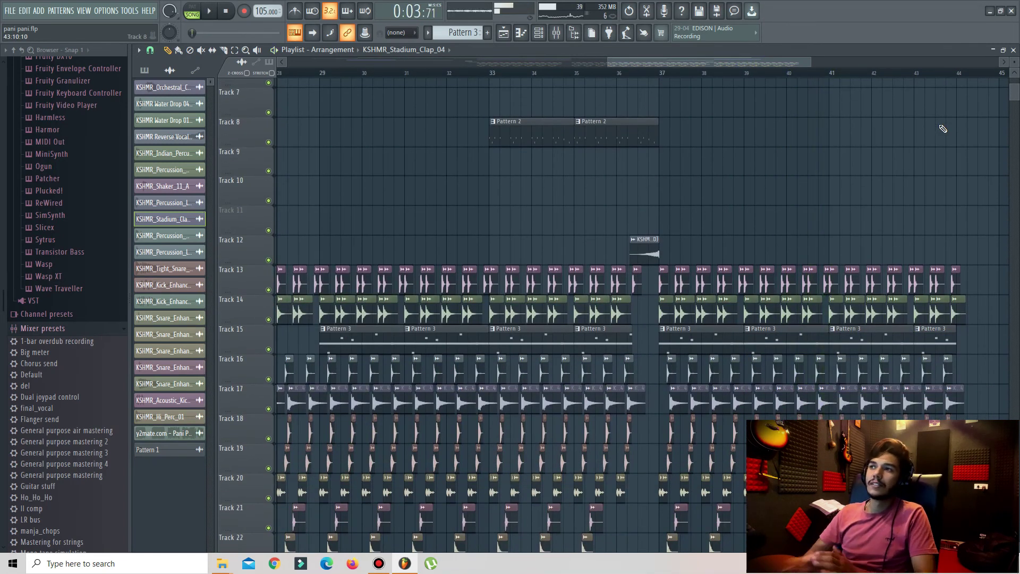